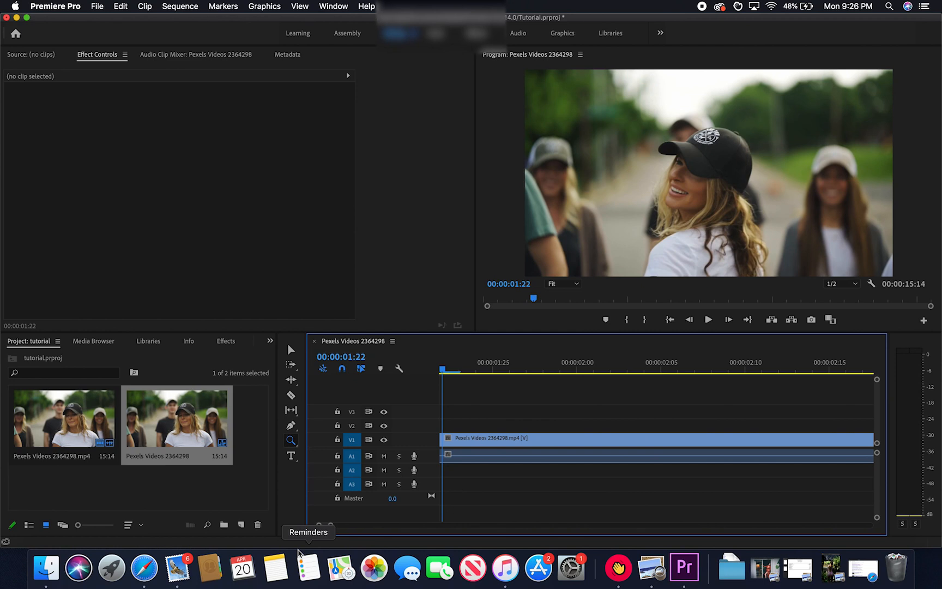
- Play the sequence in the Program monitor from 00:00:01:22 to review the footage
{"action": "left_click", "coordinate": [542, 482]}
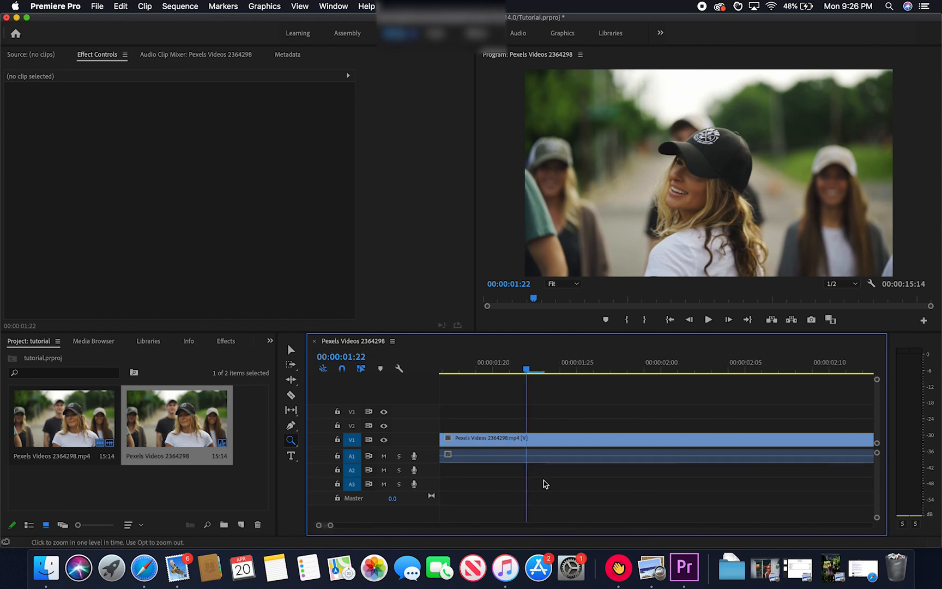
{"action": "left_click", "coordinate": [545, 484]}
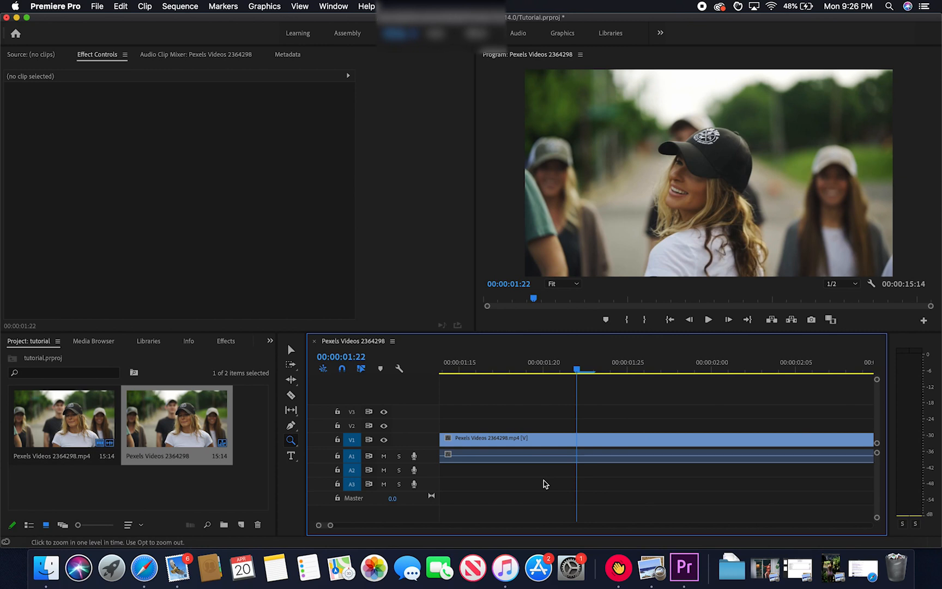
{"action": "left_click", "coordinate": [448, 394]}
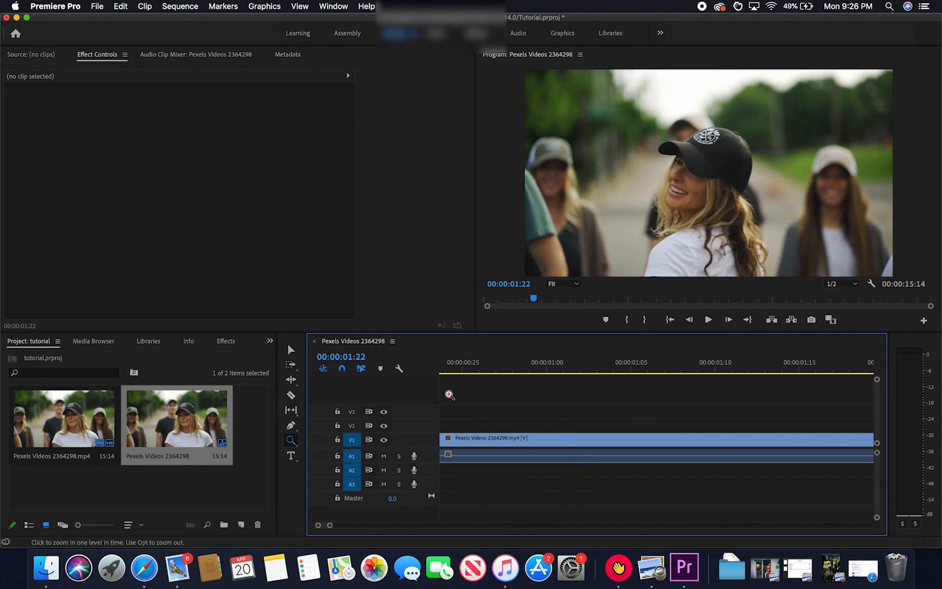
{"action": "left_click", "coordinate": [291, 349]}
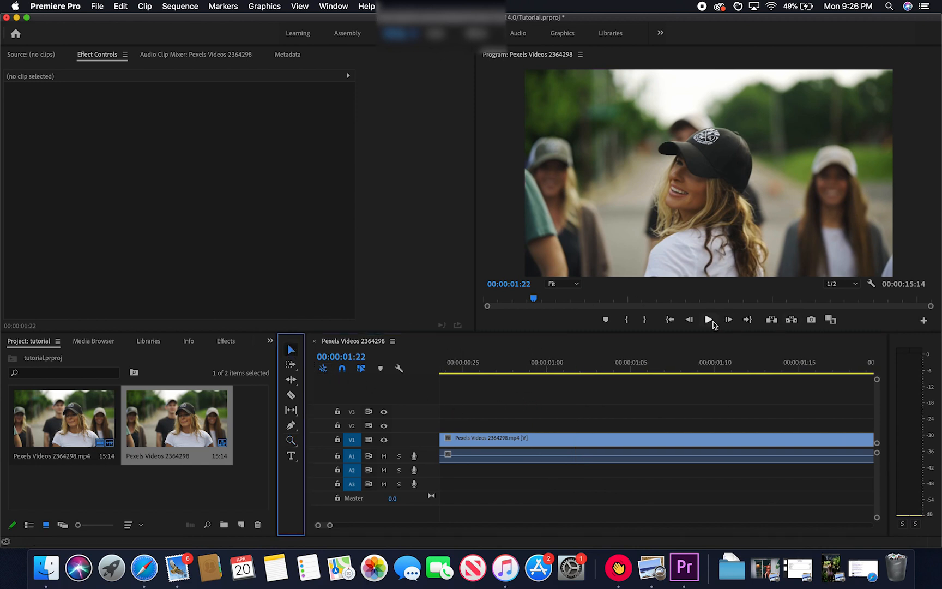
{"action": "left_click", "coordinate": [709, 320]}
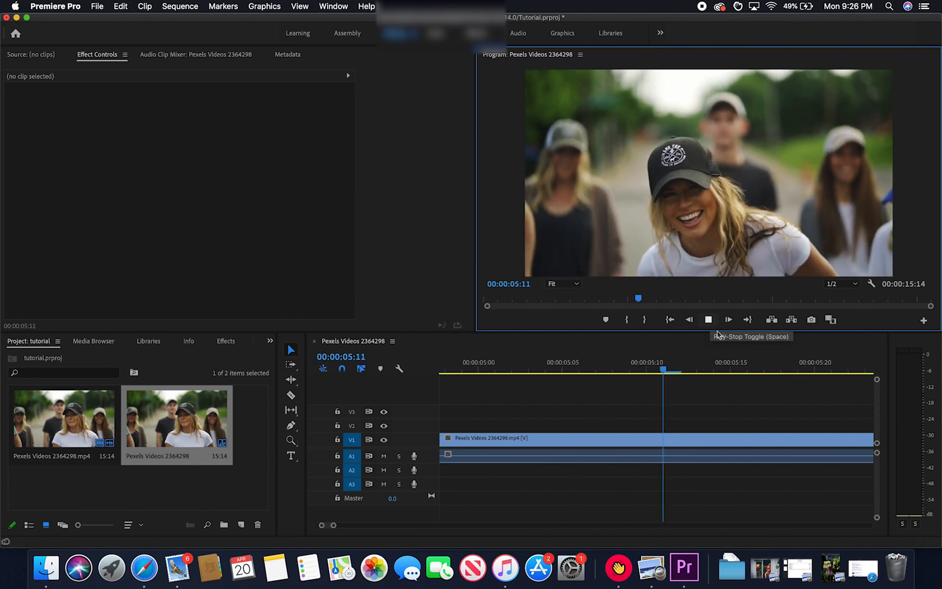
- Select the clip on track V1 and place the playhead at 00:00:02:00
{"action": "key", "text": "minus"}
{"action": "key", "text": "minus"}
{"action": "key", "text": "minus"}
{"action": "key", "text": "minus"}
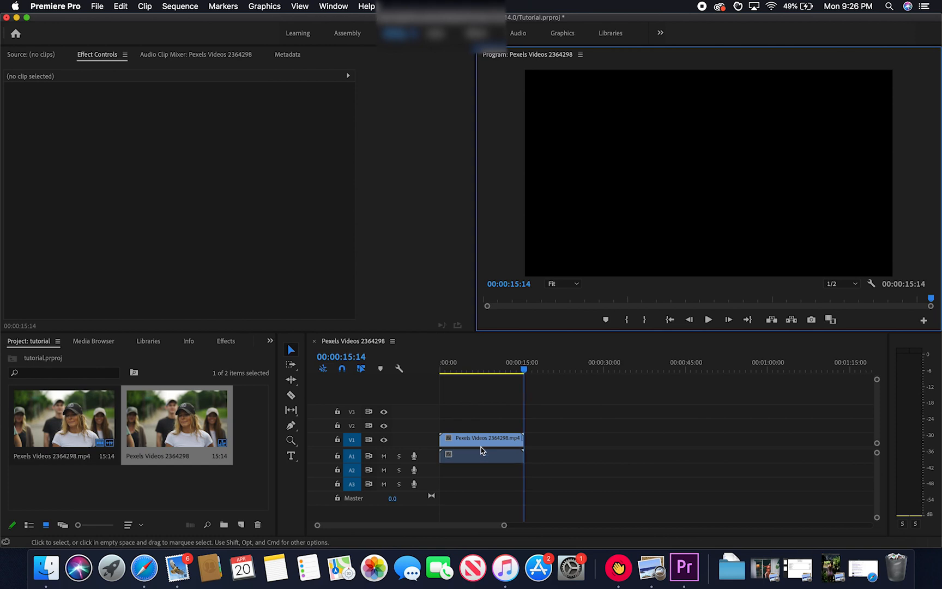
{"action": "key", "text": "backslash"}
{"action": "scroll", "coordinate": [481, 450], "scroll_direction": "left", "scroll_amount": 3}
{"action": "scroll", "coordinate": [480, 450], "scroll_direction": "right", "scroll_amount": 4}
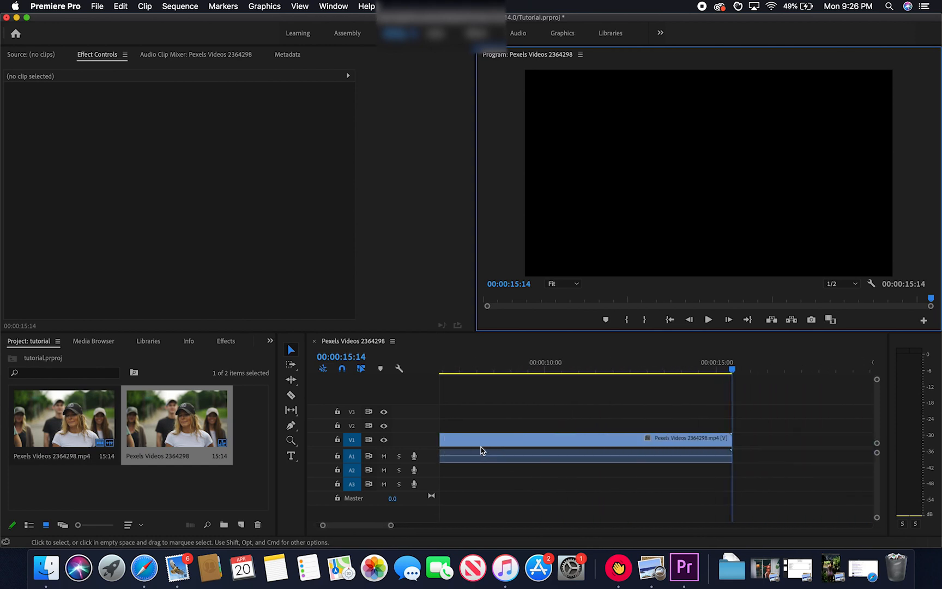
{"action": "scroll", "coordinate": [479, 454], "scroll_direction": "down", "scroll_amount": 2}
{"action": "left_click_drag", "start_coordinate": [635, 369], "coordinate": [469, 391]}
{"action": "scroll", "coordinate": [499, 411], "scroll_direction": "up", "scroll_amount": 3}
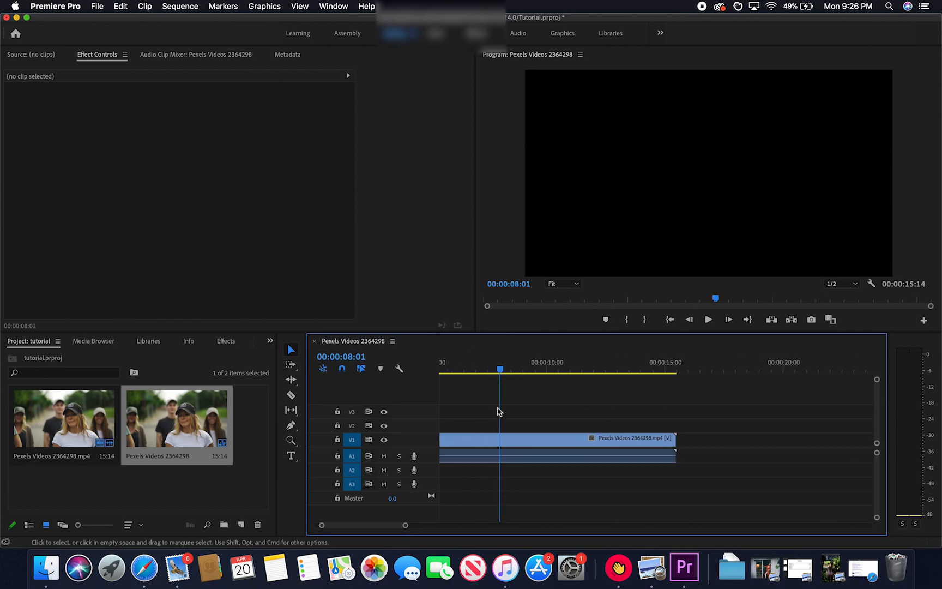
{"action": "left_click", "coordinate": [501, 436]}
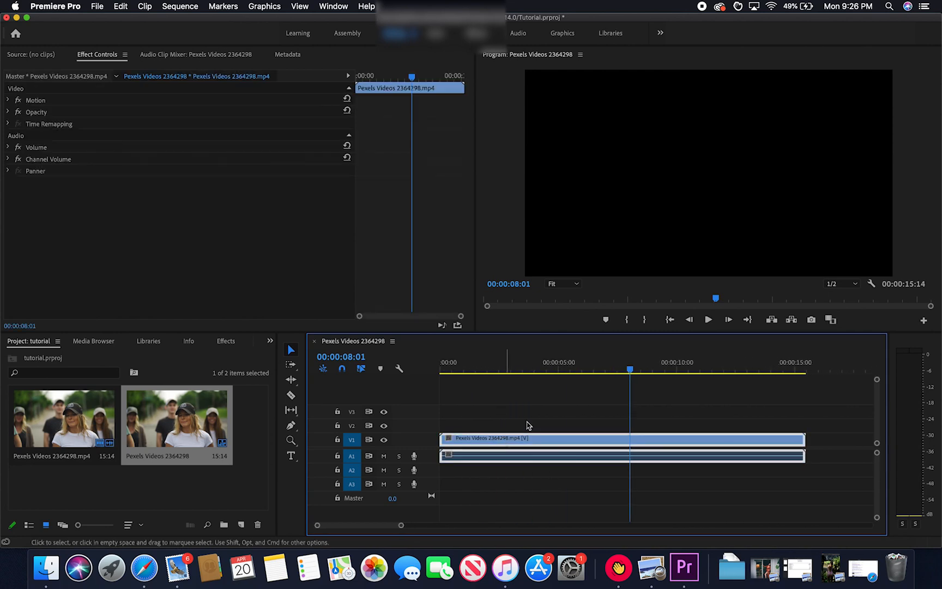
{"action": "left_click", "coordinate": [630, 371]}
{"action": "left_click_drag", "start_coordinate": [630, 371], "coordinate": [478, 374]}
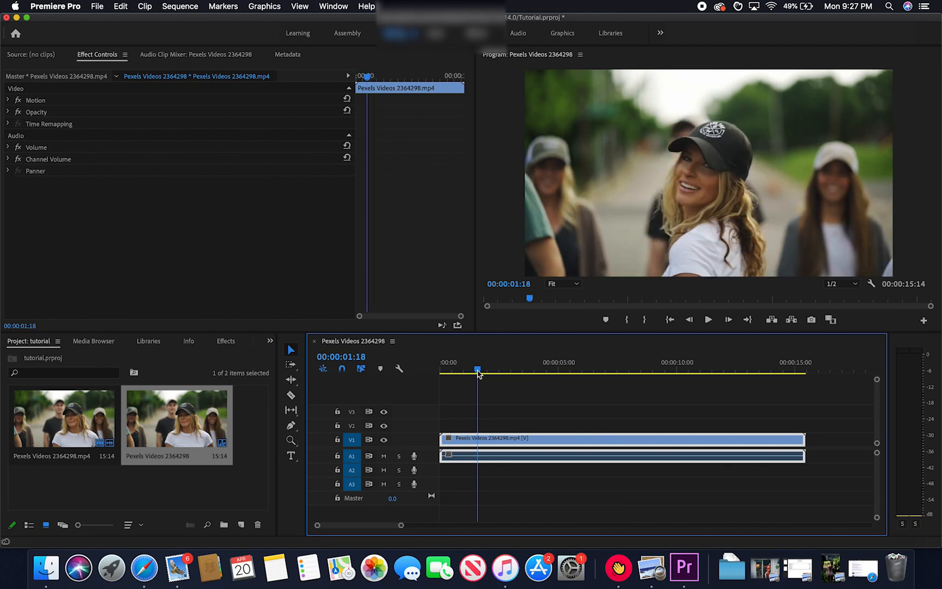
{"action": "left_click_drag", "start_coordinate": [478, 373], "coordinate": [489, 375]}
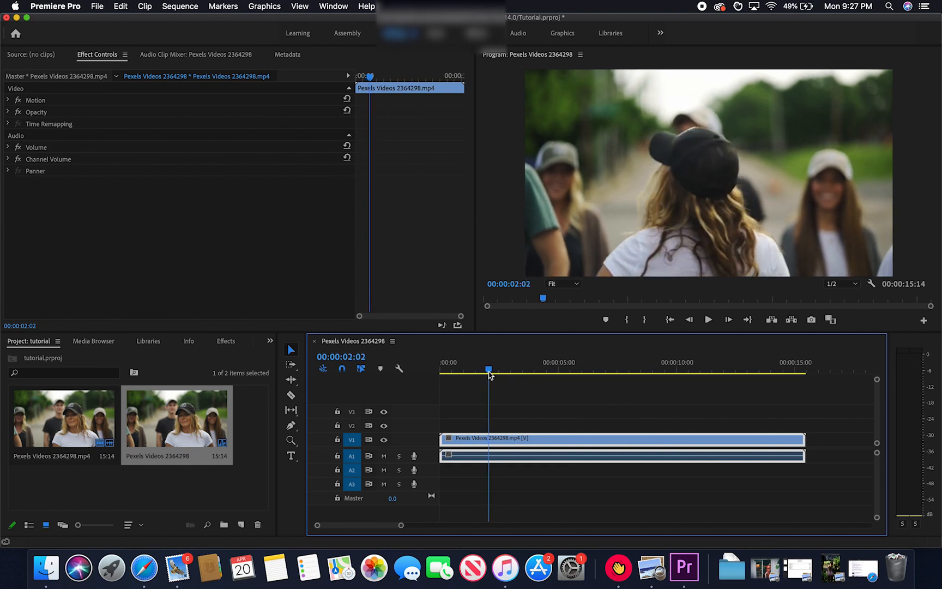
{"action": "left_click_drag", "start_coordinate": [489, 374], "coordinate": [487, 376]}
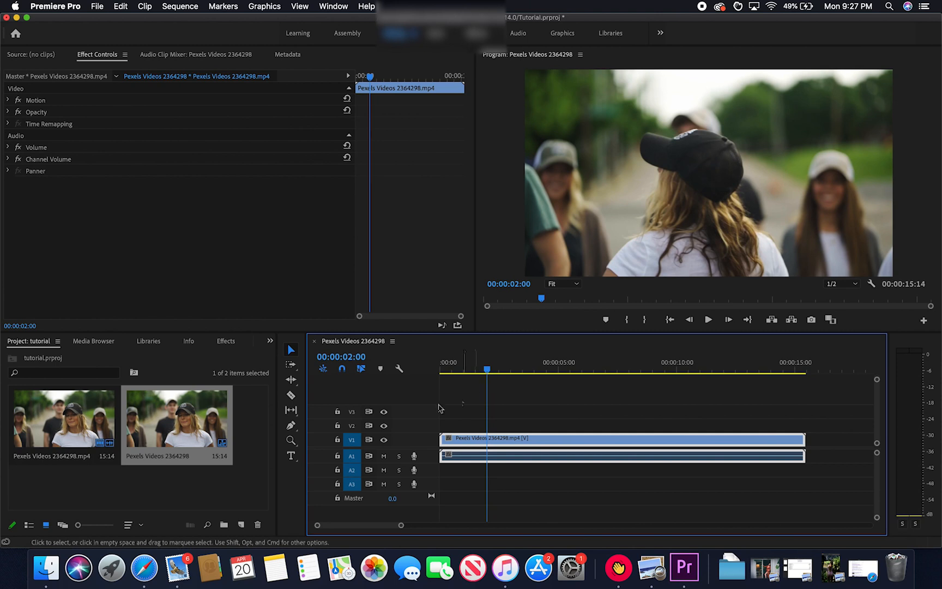
- Split the clip on V1 and its audio at 00:00:02:00 with the Razor tool
{"action": "left_click", "coordinate": [290, 397]}
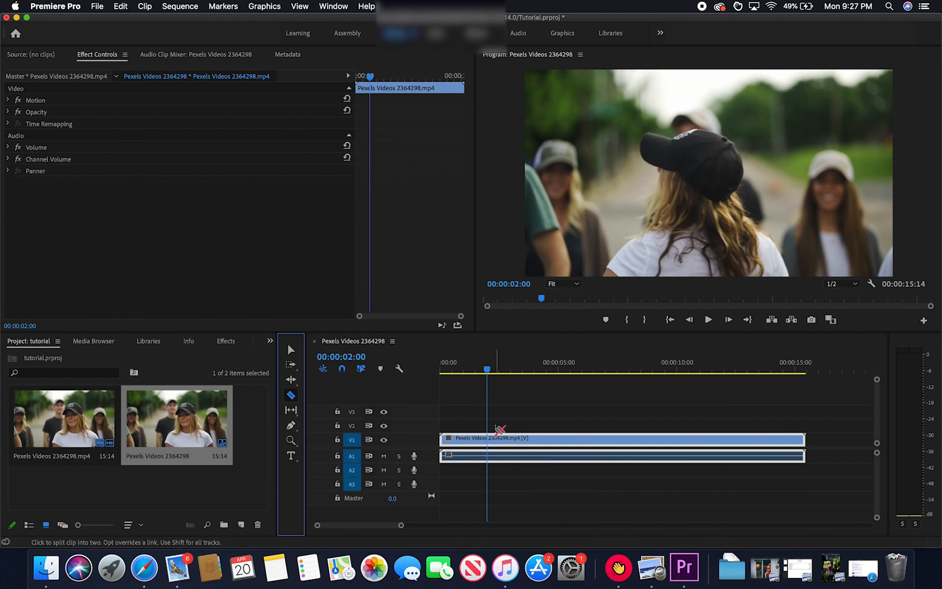
{"action": "scroll", "coordinate": [498, 431], "scroll_direction": "up", "scroll_amount": 5}
{"action": "scroll", "coordinate": [498, 430], "scroll_direction": "left", "scroll_amount": 5}
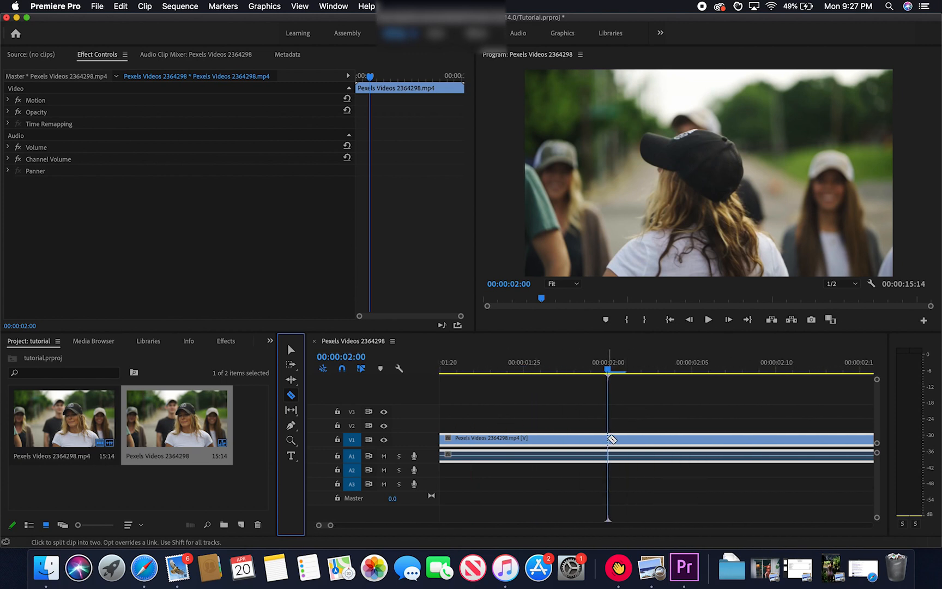
{"action": "left_click", "coordinate": [609, 439]}
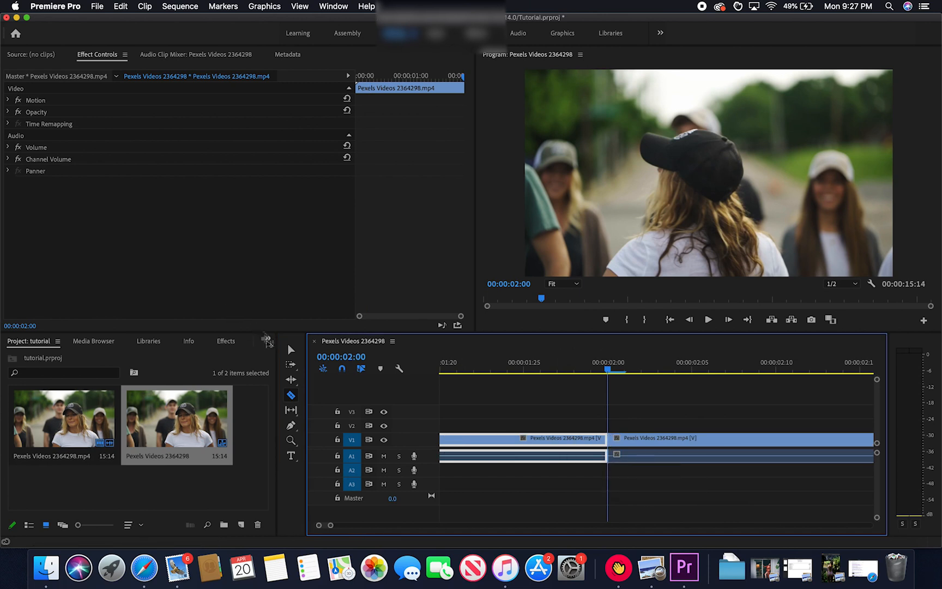
- Move the playhead to 00:00:02:15 and split the second segment there with the Razor tool
{"action": "left_click", "coordinate": [289, 350]}
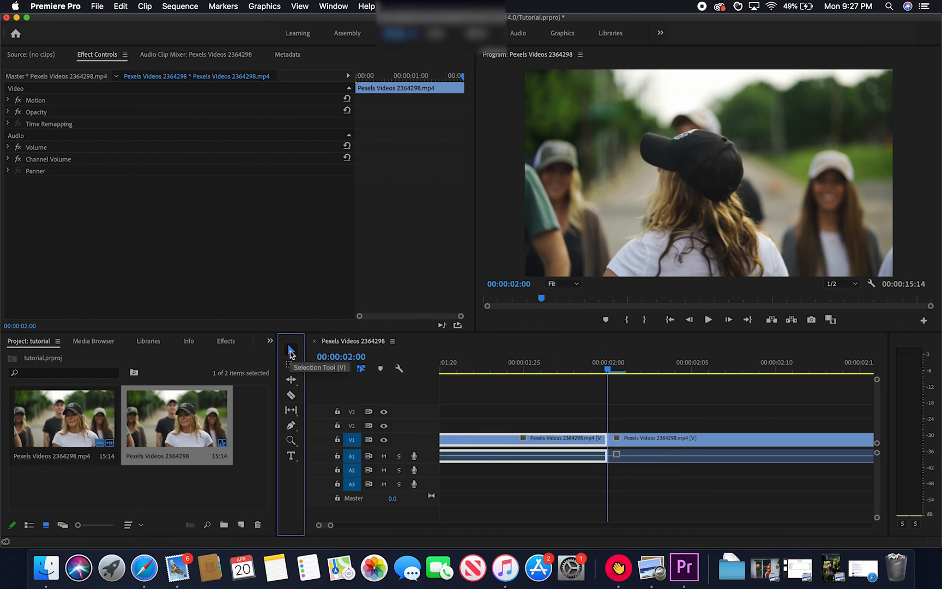
{"action": "left_click", "coordinate": [688, 439]}
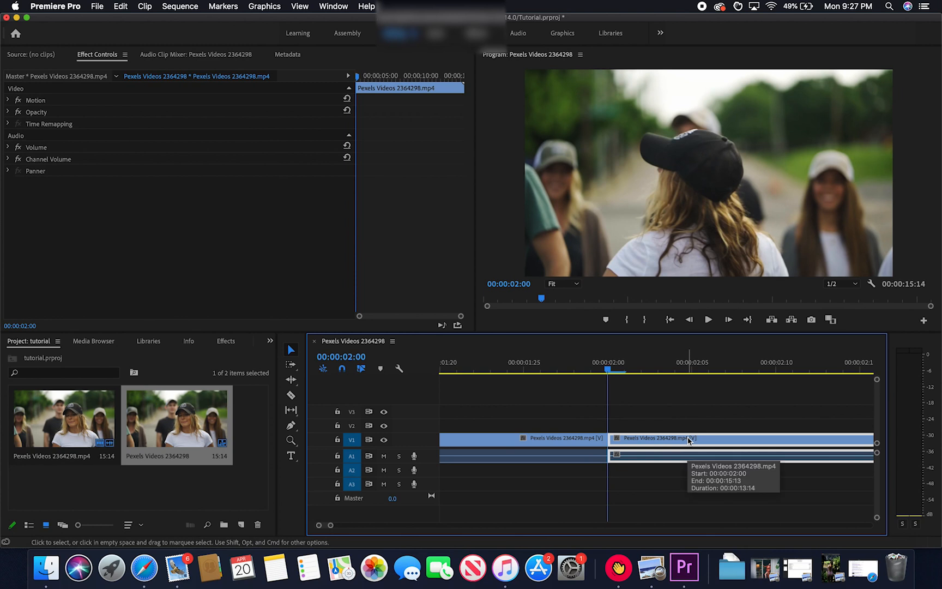
{"action": "scroll", "coordinate": [689, 439], "scroll_direction": "right", "scroll_amount": 2}
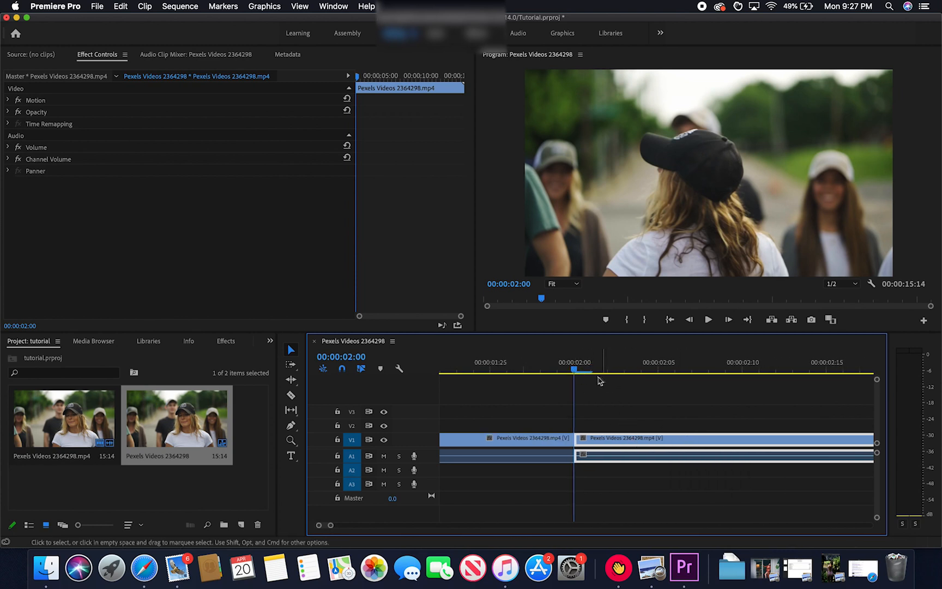
{"action": "left_click_drag", "start_coordinate": [574, 370], "coordinate": [826, 378]}
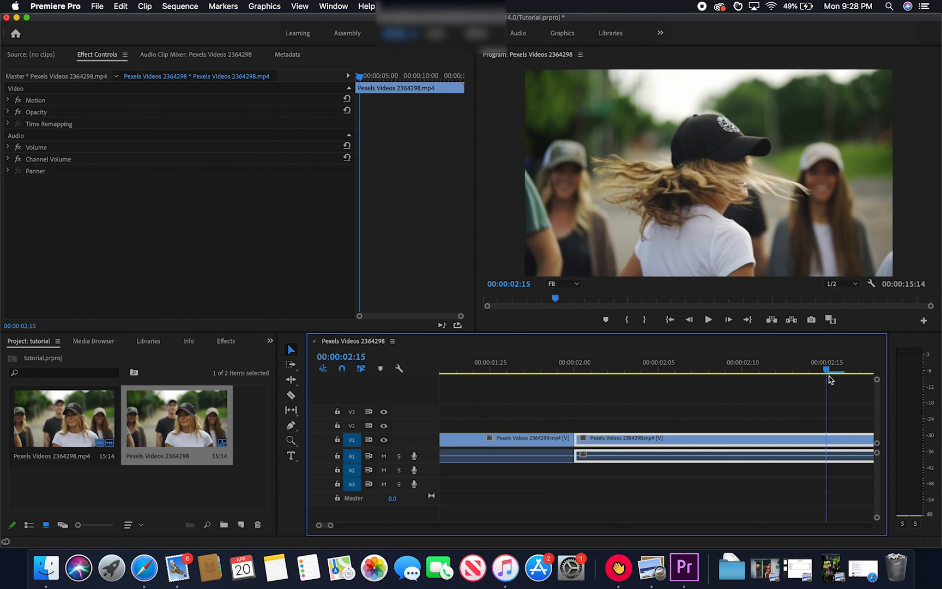
{"action": "left_click", "coordinate": [290, 397]}
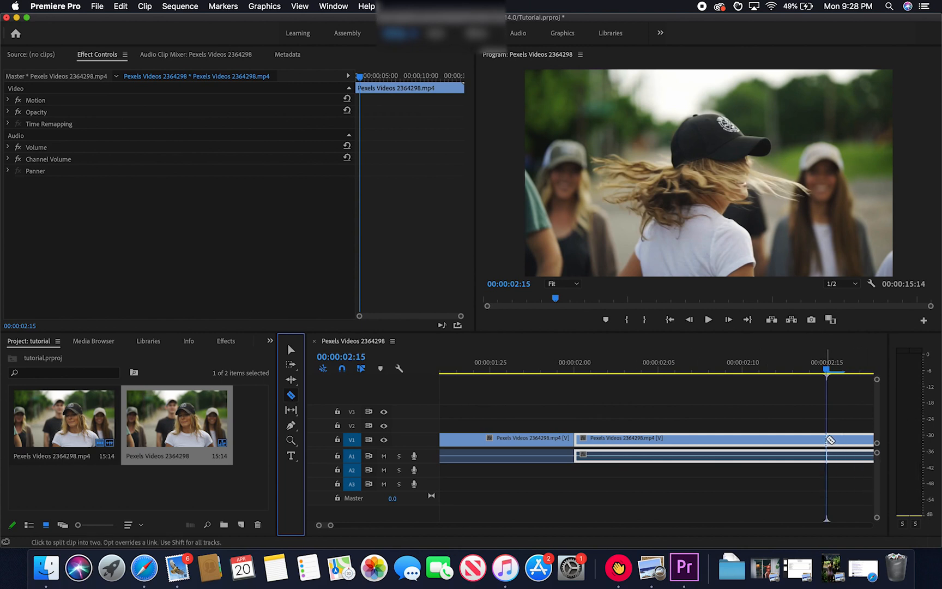
{"action": "left_click", "coordinate": [827, 439]}
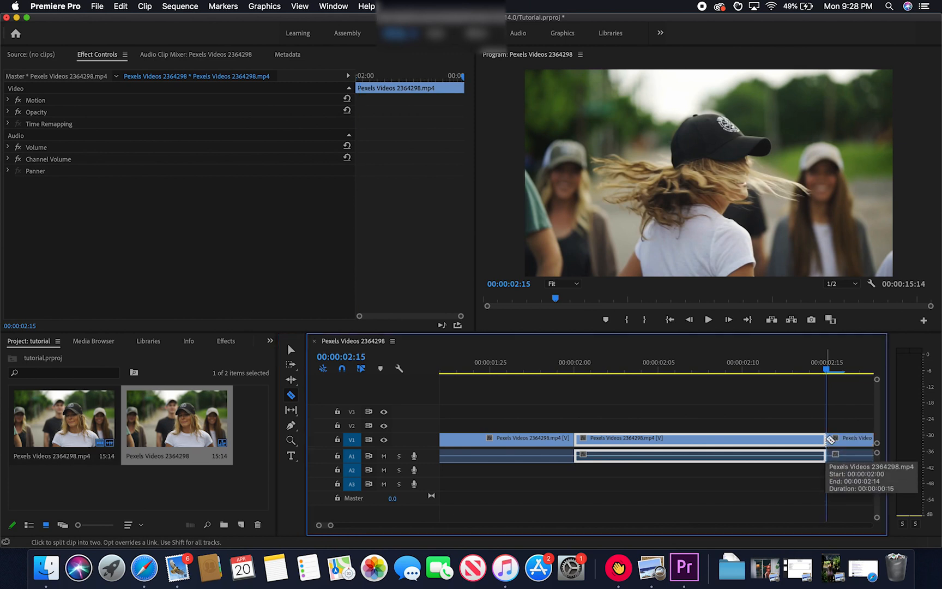
- Examine how the cut segments sit along the timeline, first across the whole sequence and then close up
{"action": "key", "text": "minus"}
{"action": "key", "text": "minus"}
{"action": "key", "text": "minus"}
{"action": "key", "text": "minus"}
{"action": "key", "text": "minus"}
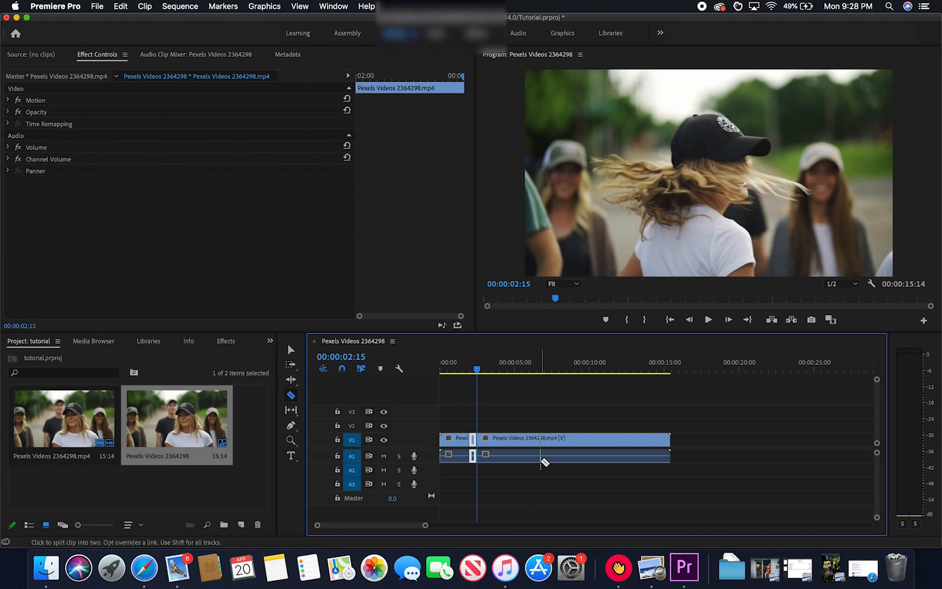
{"action": "key", "text": "equal"}
{"action": "key", "text": "equal"}
{"action": "key", "text": "equal"}
{"action": "key", "text": "equal"}
{"action": "key", "text": "equal"}
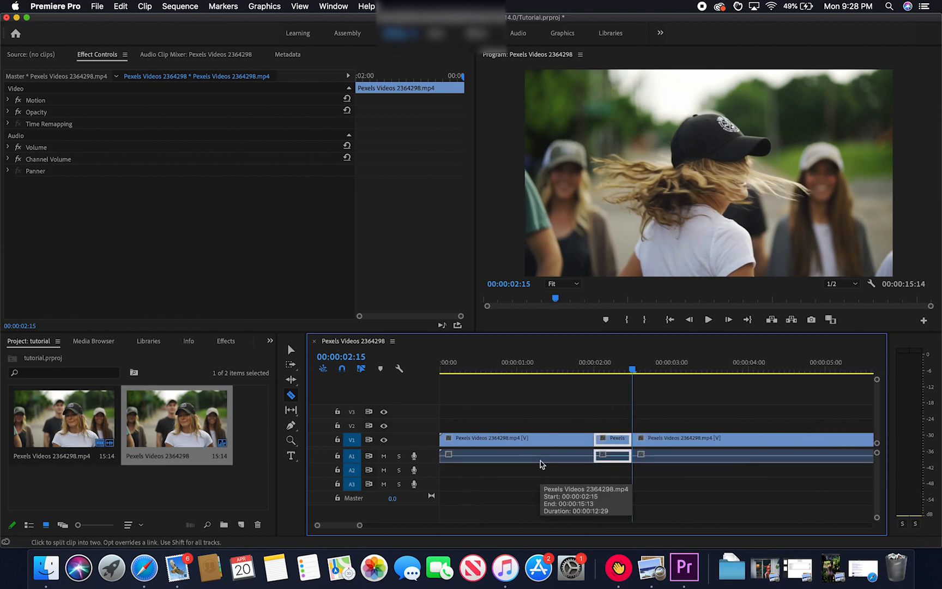
- Select the first segment on V1 and return the playhead to 00:00:00:00
{"action": "left_click", "coordinate": [292, 354]}
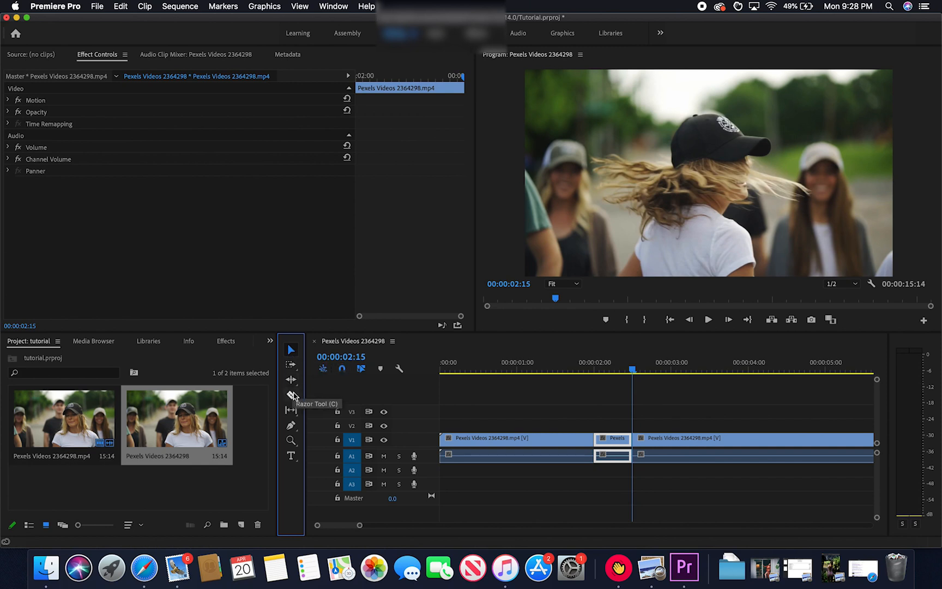
{"action": "left_click", "coordinate": [503, 439]}
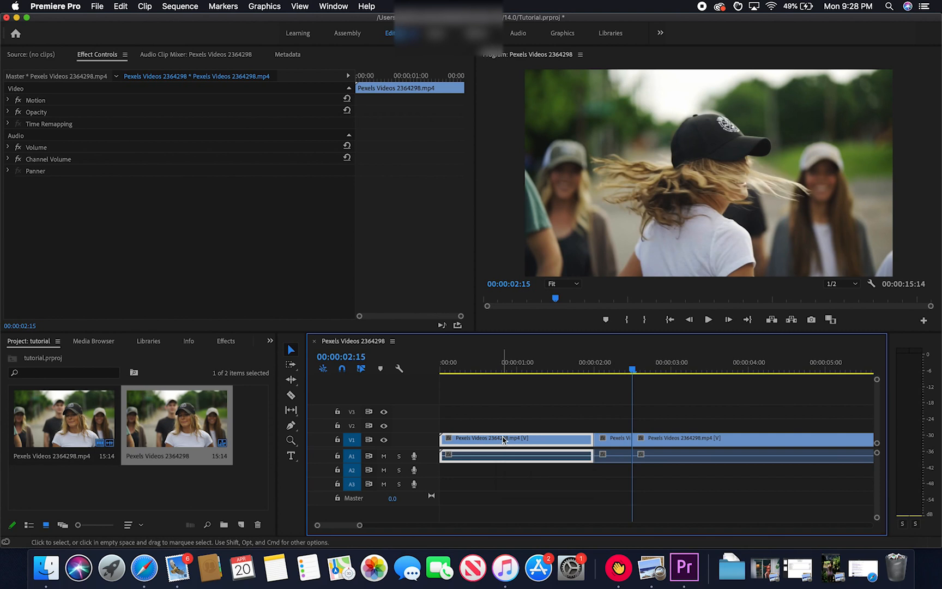
{"action": "left_click_drag", "start_coordinate": [633, 369], "coordinate": [425, 364]}
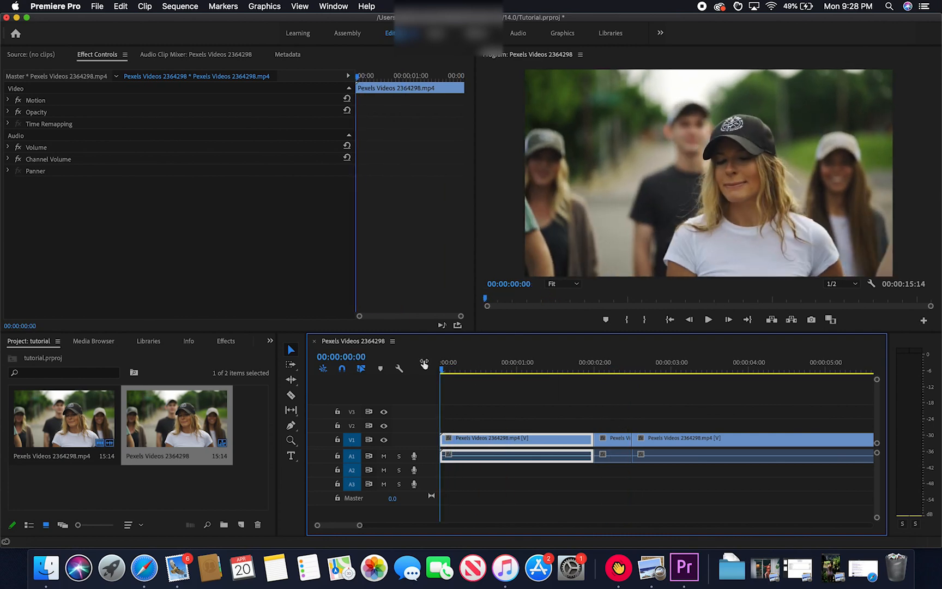
- Apply the Gaussian Blur video effect from the Blur & Sharpen group to the first segment on V1
{"action": "left_click", "coordinate": [228, 341]}
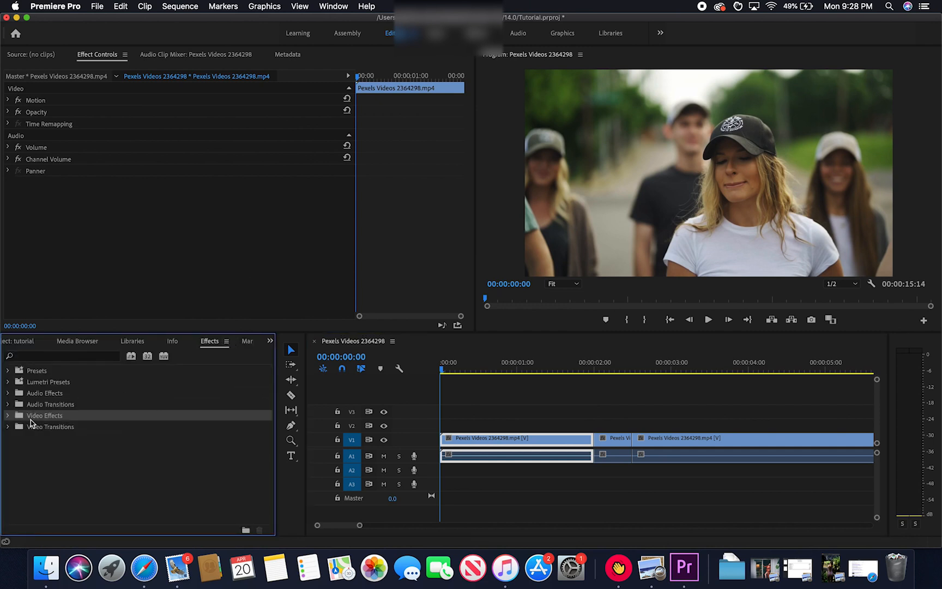
{"action": "left_click", "coordinate": [8, 417]}
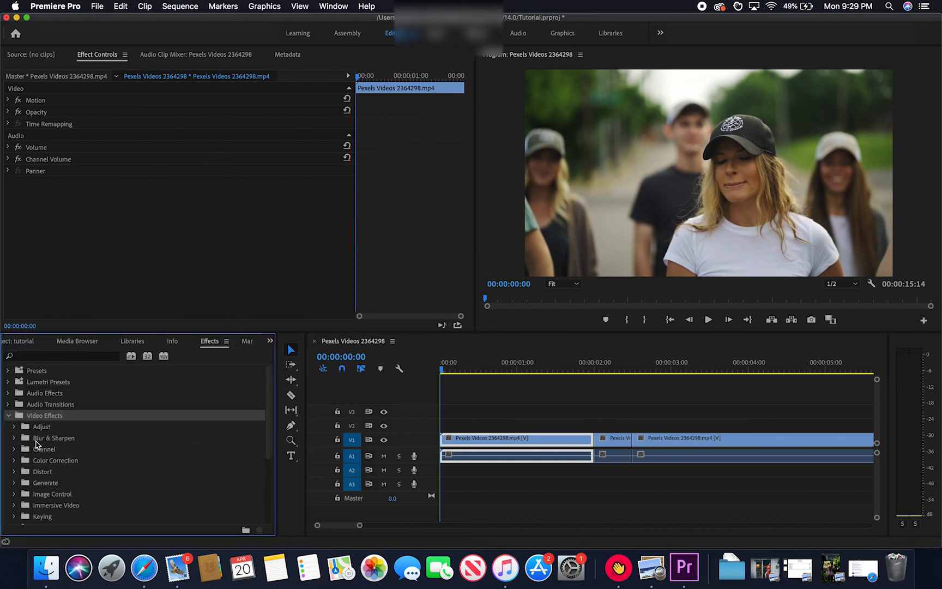
{"action": "left_click", "coordinate": [15, 438]}
{"action": "scroll", "coordinate": [67, 479], "scroll_direction": "down", "scroll_amount": 3}
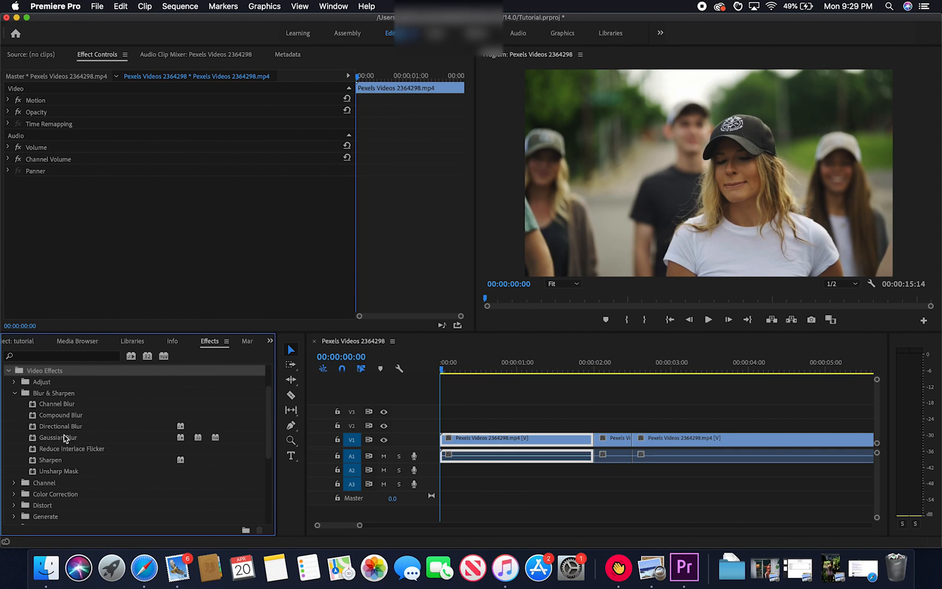
{"action": "left_click", "coordinate": [65, 438]}
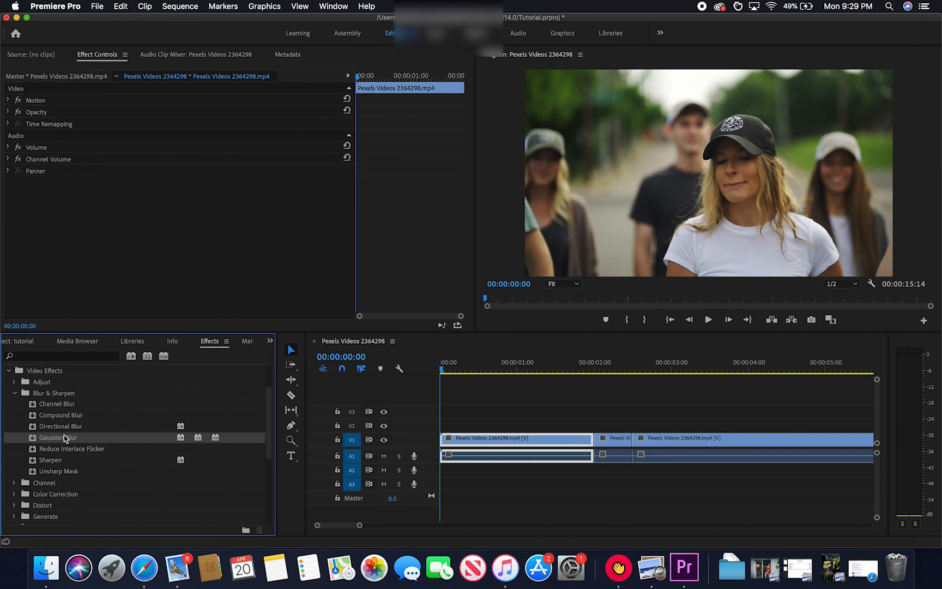
{"action": "left_click_drag", "start_coordinate": [65, 438], "coordinate": [476, 440]}
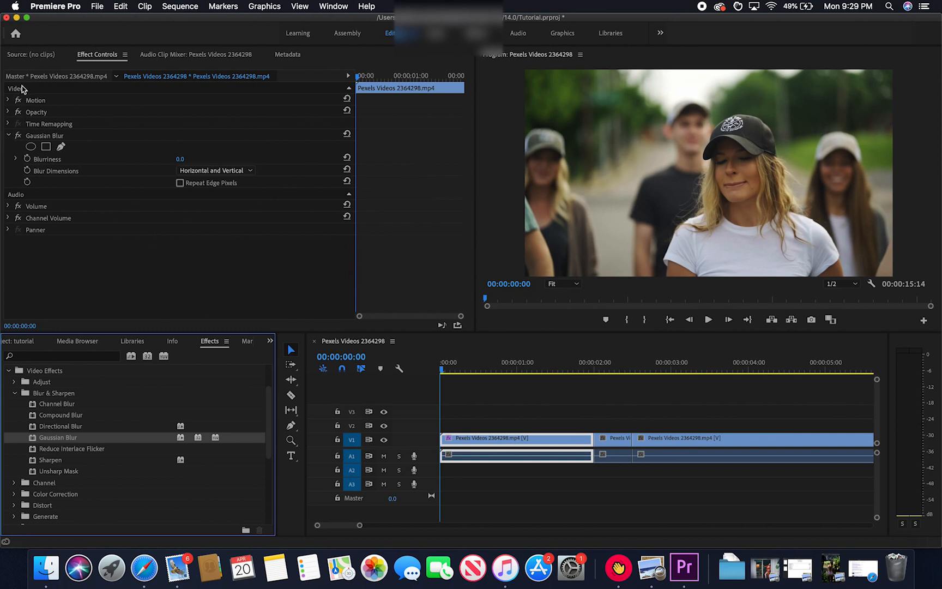
- Try Gaussian Blur Blurriness values of 55 and 90 on the first segment
{"action": "left_click", "coordinate": [180, 160]}
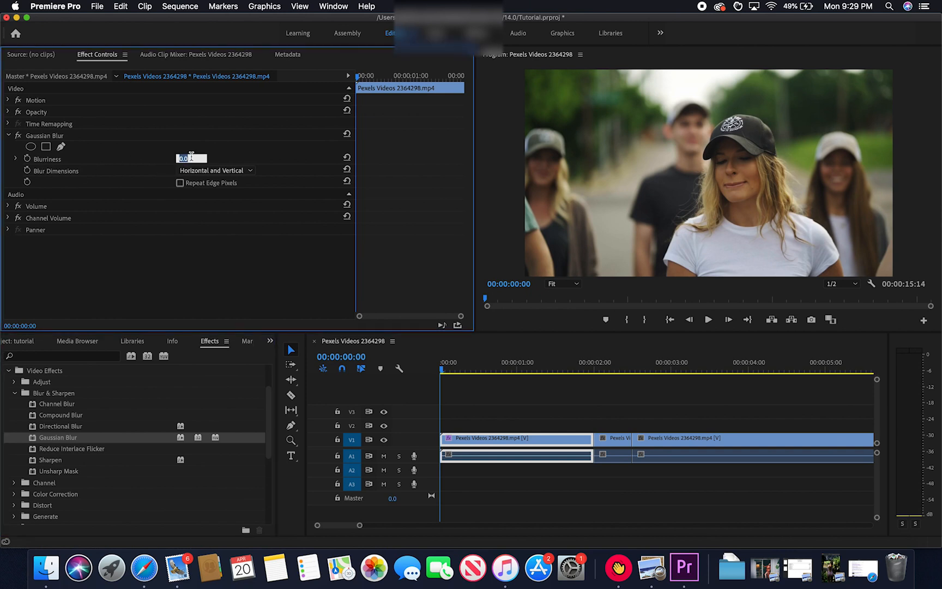
{"action": "type", "text": "55"}
{"action": "key", "text": "Return"}
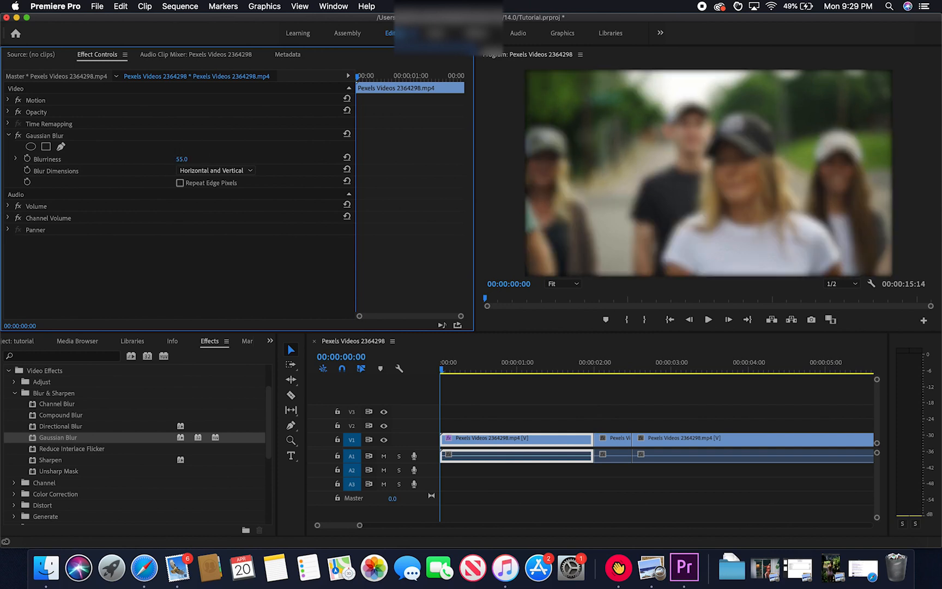
{"action": "left_click", "coordinate": [188, 158]}
{"action": "type", "text": "90"}
{"action": "key", "text": "Return"}
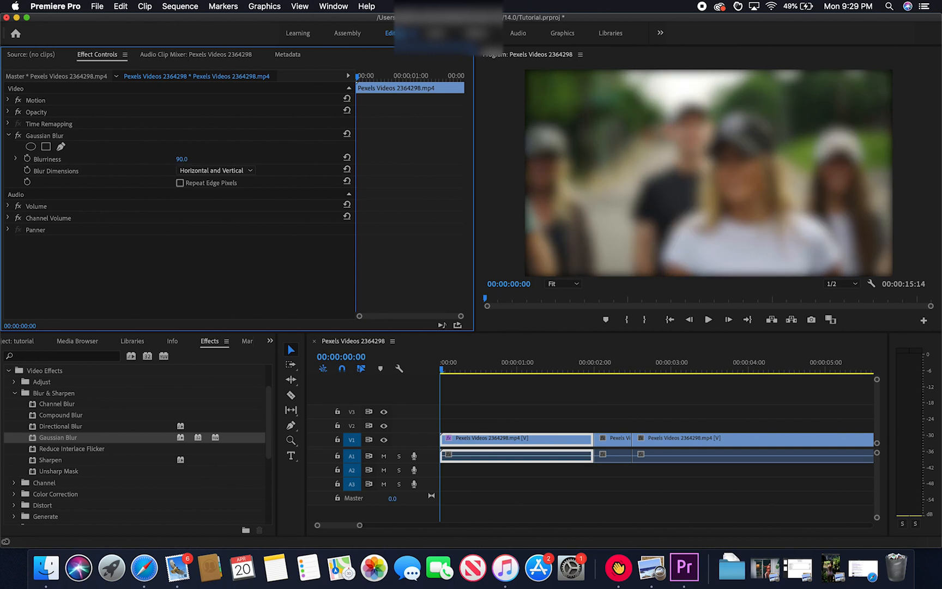
- Set the first segment's Gaussian Blur Blurriness to 45
{"action": "left_click", "coordinate": [190, 158]}
{"action": "type", "text": "45"}
{"action": "key", "text": "Return"}
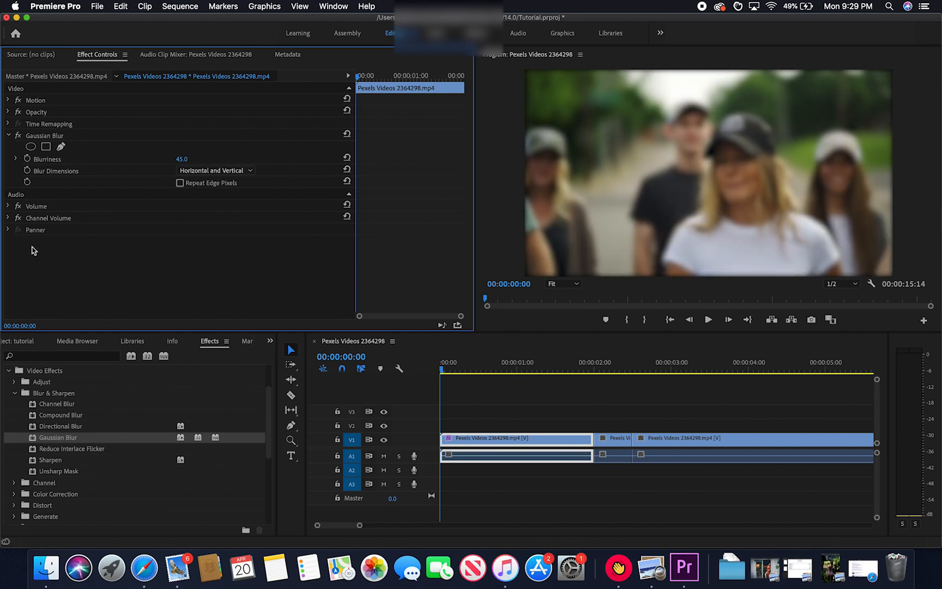
- Check the Blur Dimensions options and add an ellipse mask to the first segment's Gaussian Blur
{"action": "left_click", "coordinate": [225, 172]}
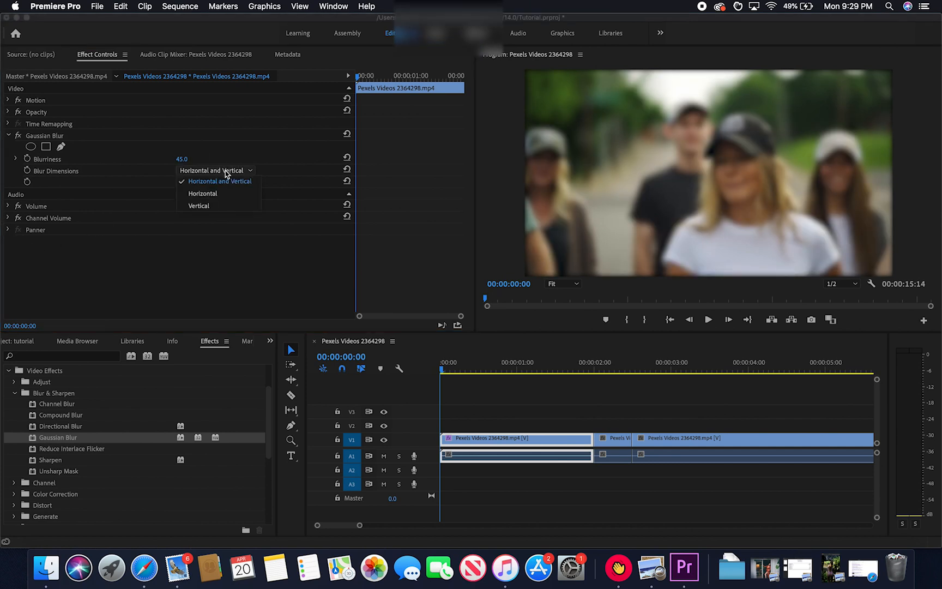
{"action": "left_click", "coordinate": [225, 172]}
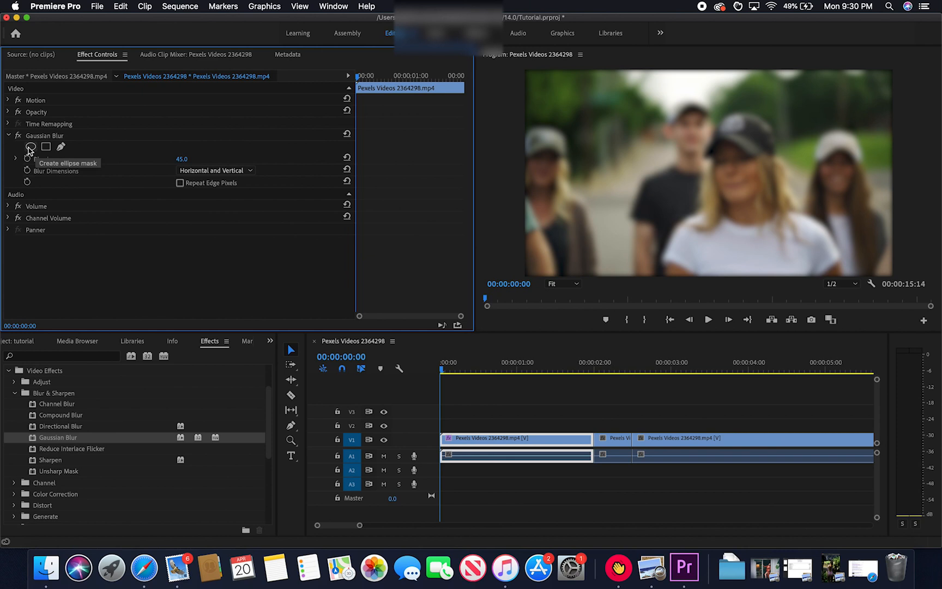
{"action": "left_click", "coordinate": [30, 147]}
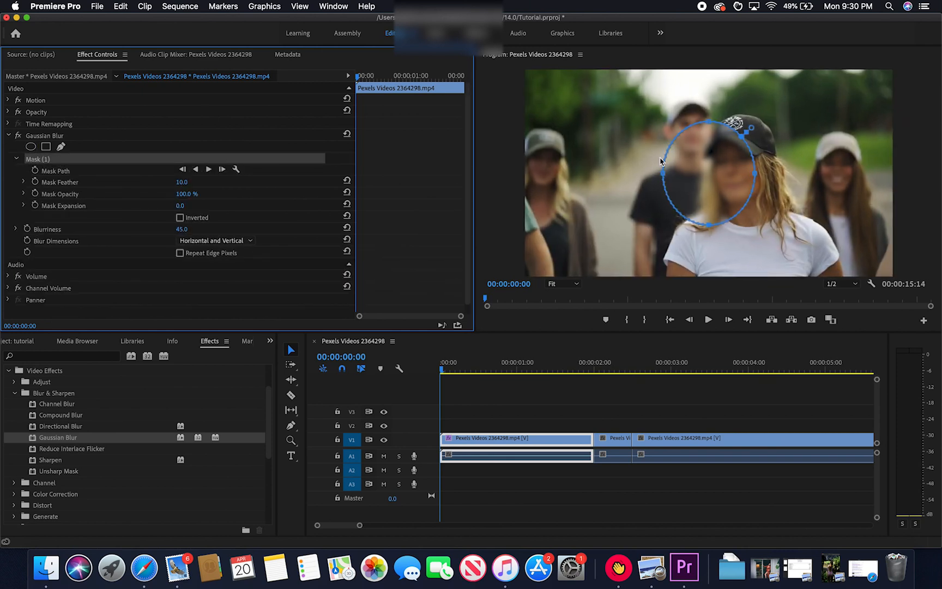
- Try moving the ellipse mask over the front woman's face and reshaping its outline, and undo these mask changes
{"action": "mouse_move", "coordinate": [715, 157]}
{"action": "left_mouse_down"}
{"action": "mouse_move", "coordinate": [764, 161]}
{"action": "mouse_move", "coordinate": [683, 167]}
{"action": "mouse_move", "coordinate": [736, 152]}
{"action": "mouse_move", "coordinate": [706, 163]}
{"action": "mouse_move", "coordinate": [762, 162]}
{"action": "mouse_move", "coordinate": [720, 163]}
{"action": "mouse_move", "coordinate": [744, 162]}
{"action": "mouse_move", "coordinate": [728, 165]}
{"action": "left_mouse_up"}
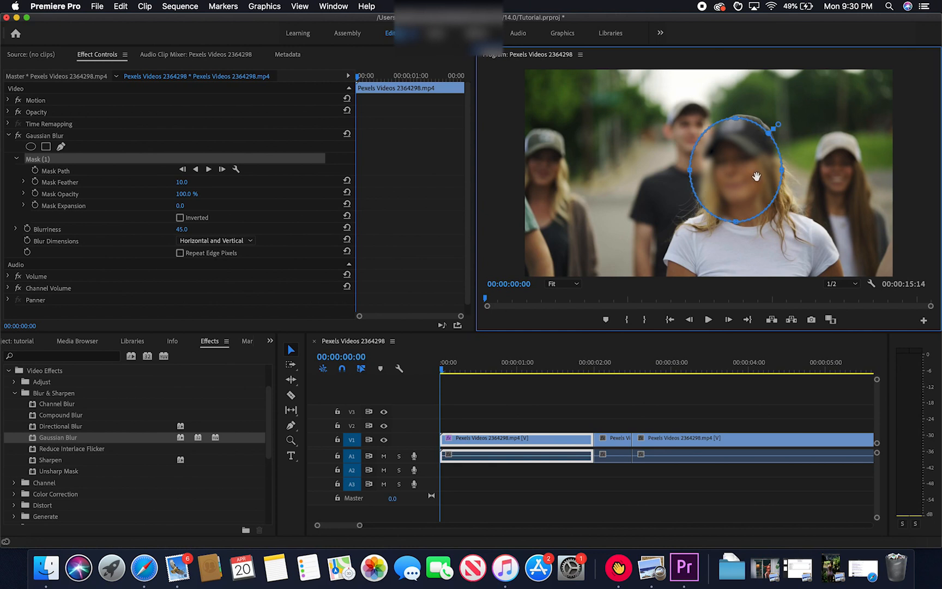
{"action": "mouse_move", "coordinate": [709, 213]}
{"action": "left_mouse_down"}
{"action": "mouse_move", "coordinate": [737, 178]}
{"action": "mouse_move", "coordinate": [755, 173]}
{"action": "mouse_move", "coordinate": [699, 213]}
{"action": "mouse_move", "coordinate": [704, 205]}
{"action": "left_mouse_up"}
{"action": "mouse_move", "coordinate": [690, 170]}
{"action": "left_mouse_down"}
{"action": "mouse_move", "coordinate": [715, 163]}
{"action": "mouse_move", "coordinate": [686, 166]}
{"action": "left_mouse_up"}
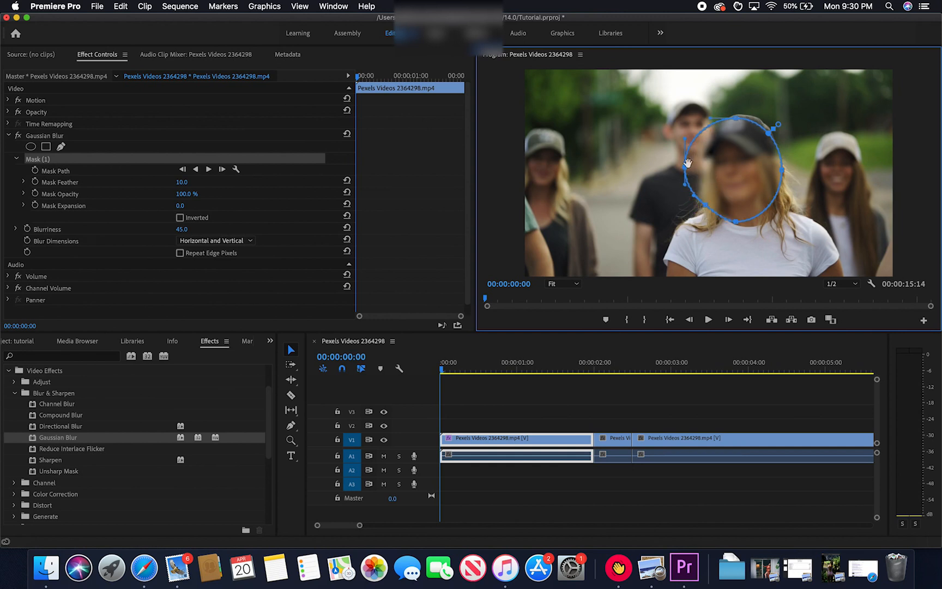
{"action": "left_click_drag", "start_coordinate": [778, 124], "coordinate": [765, 145]}
{"action": "key", "text": "super+z"}
{"action": "key", "text": "super+z"}
{"action": "key", "text": "super+z"}
{"action": "key", "text": "super+z"}
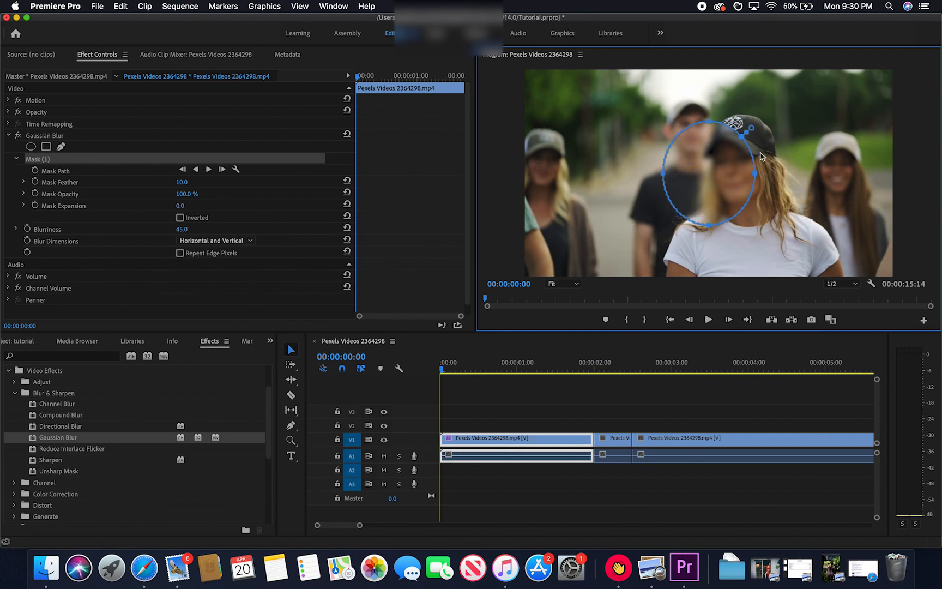
- Shrink the mask with a Mask Expansion of -93.9 and place it over the front woman's face
{"action": "left_click_drag", "start_coordinate": [751, 128], "coordinate": [717, 164]}
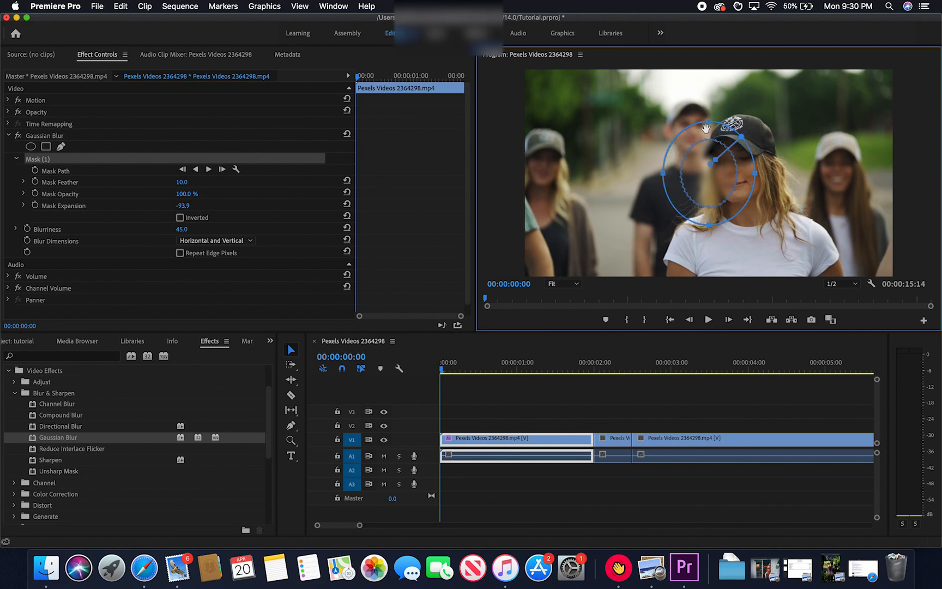
{"action": "left_click_drag", "start_coordinate": [705, 126], "coordinate": [734, 127]}
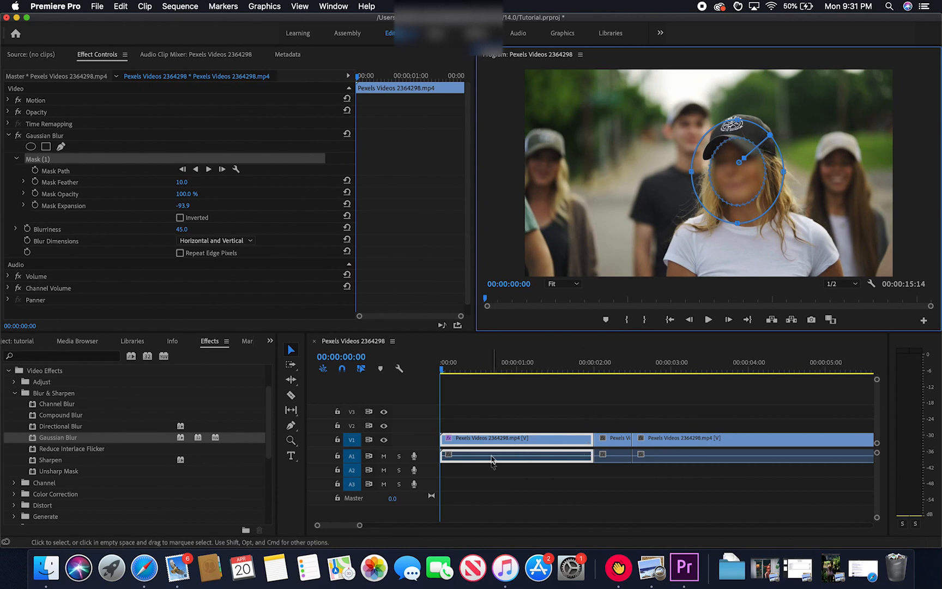
- Track the mask forward through the first segment and play back the result from 00:00:00:00
{"action": "left_click", "coordinate": [208, 169]}
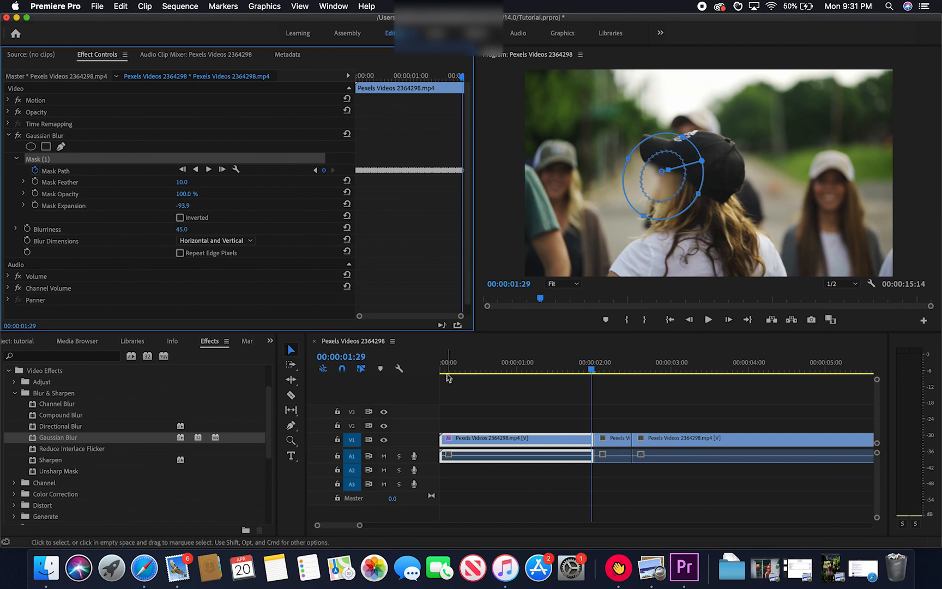
{"action": "left_click", "coordinate": [589, 373]}
{"action": "left_click_drag", "start_coordinate": [589, 373], "coordinate": [438, 363]}
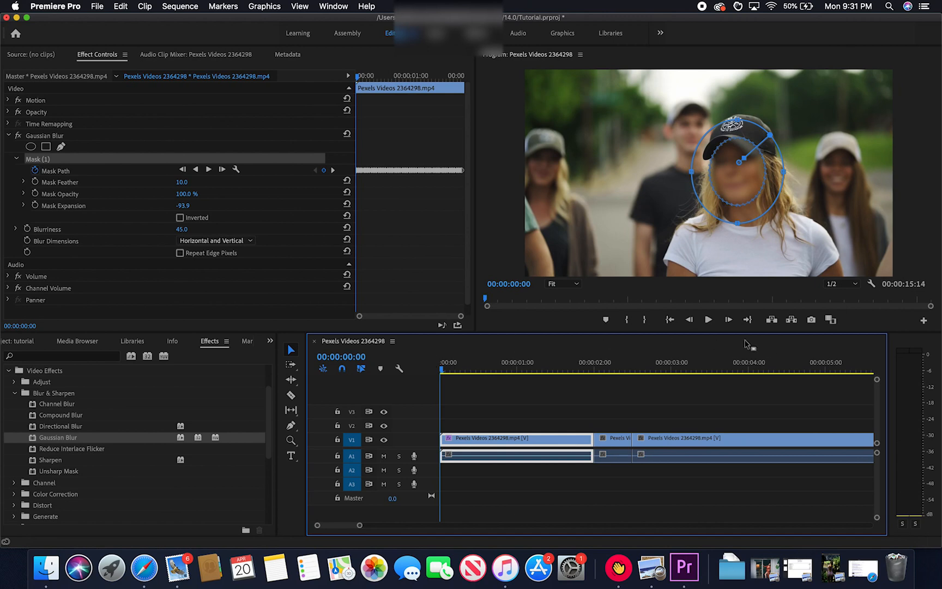
{"action": "left_click", "coordinate": [708, 320]}
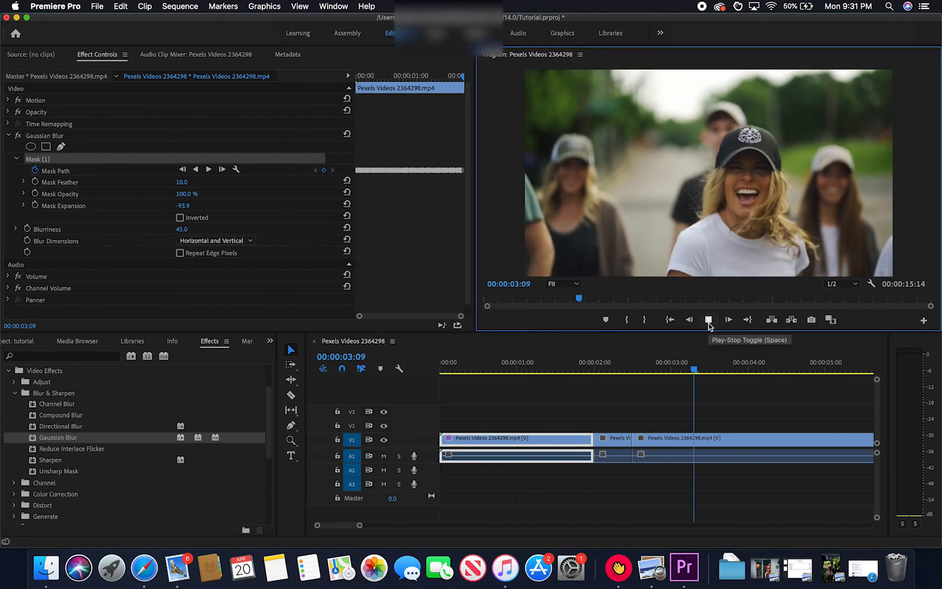
{"action": "left_click", "coordinate": [708, 319]}
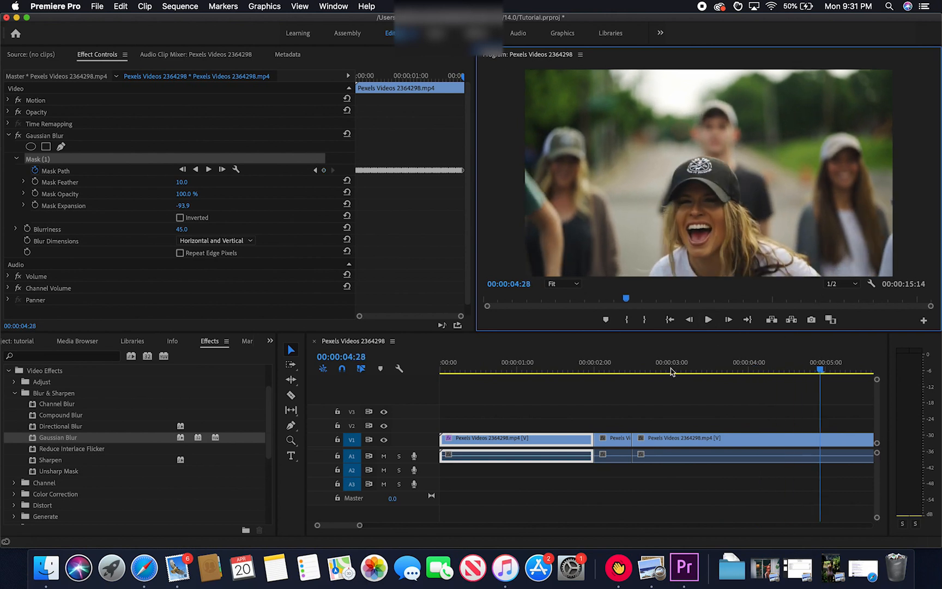
- Apply Gaussian Blur to the third segment on V1 after moving the playhead back toward that segment's start
{"action": "left_click", "coordinate": [648, 444]}
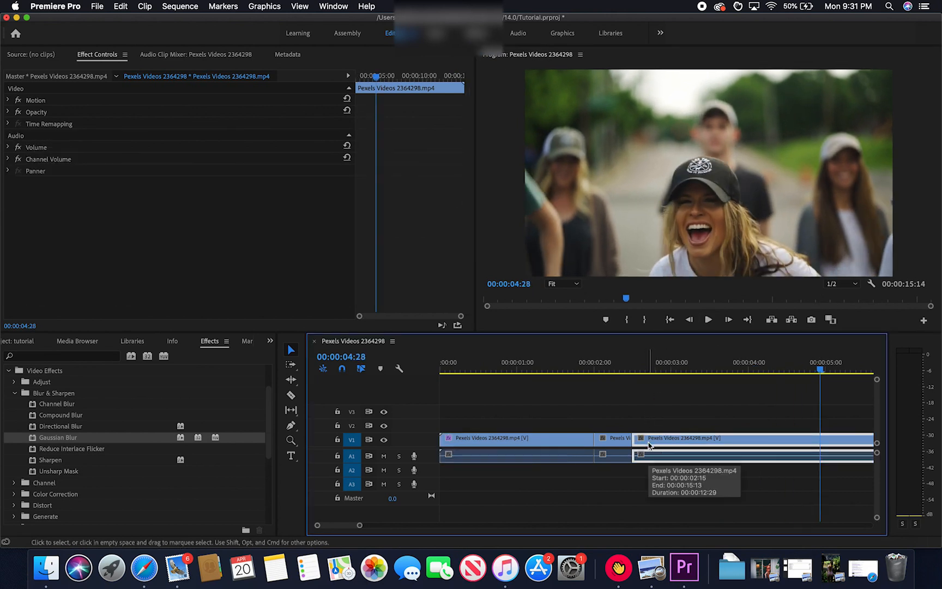
{"action": "left_click_drag", "start_coordinate": [820, 373], "coordinate": [630, 399]}
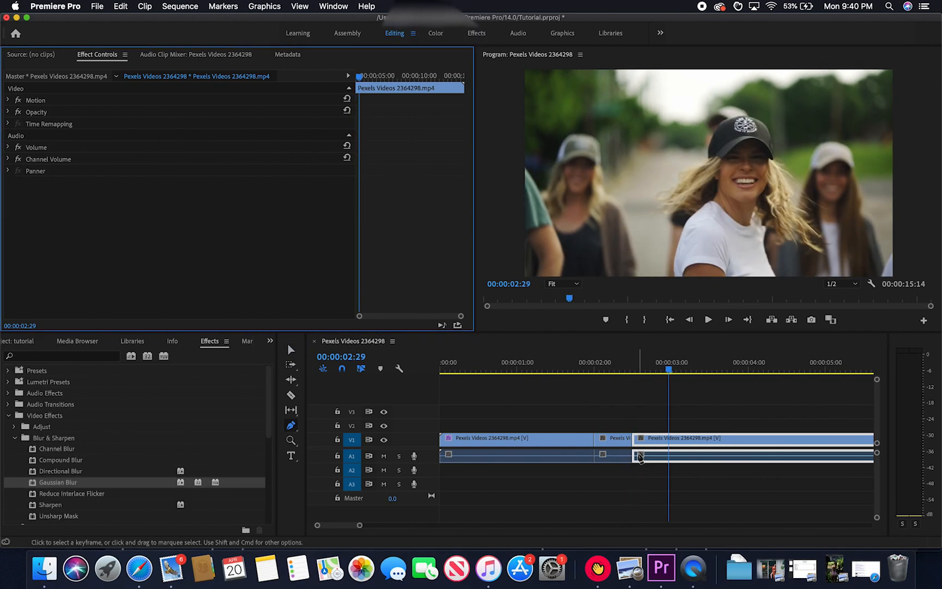
{"action": "left_click", "coordinate": [292, 351]}
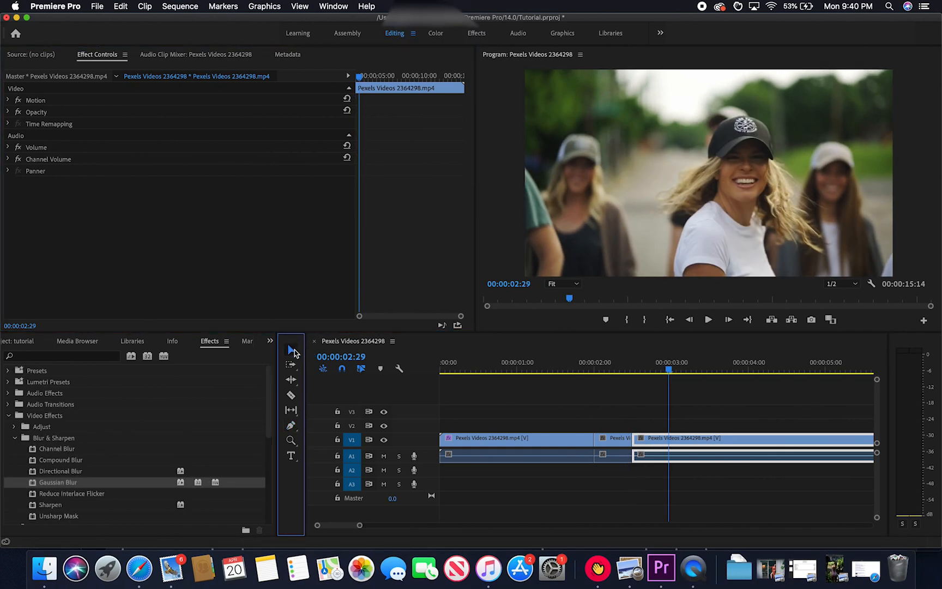
{"action": "left_click", "coordinate": [653, 445]}
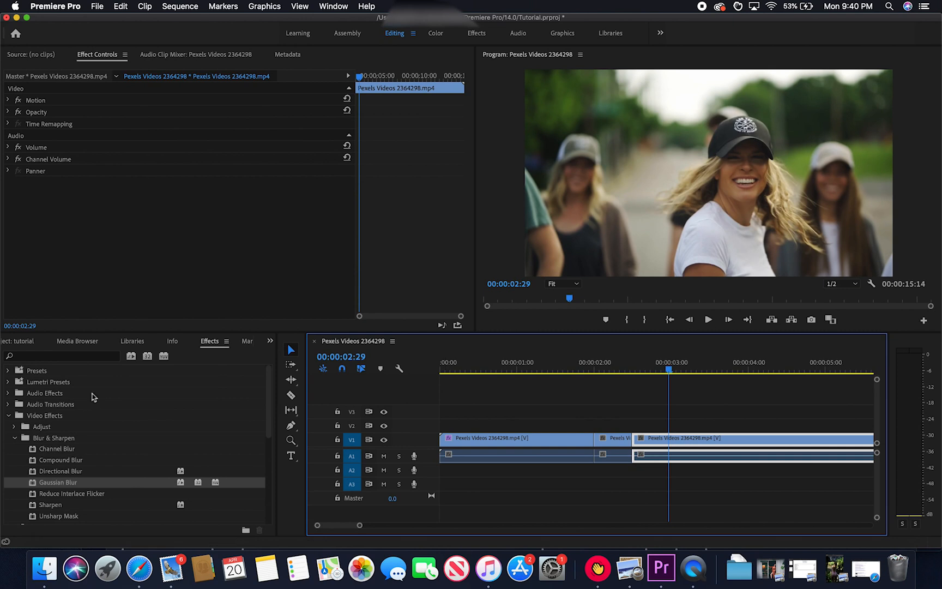
{"action": "left_click", "coordinate": [61, 485]}
{"action": "left_click_drag", "start_coordinate": [61, 486], "coordinate": [670, 444]}
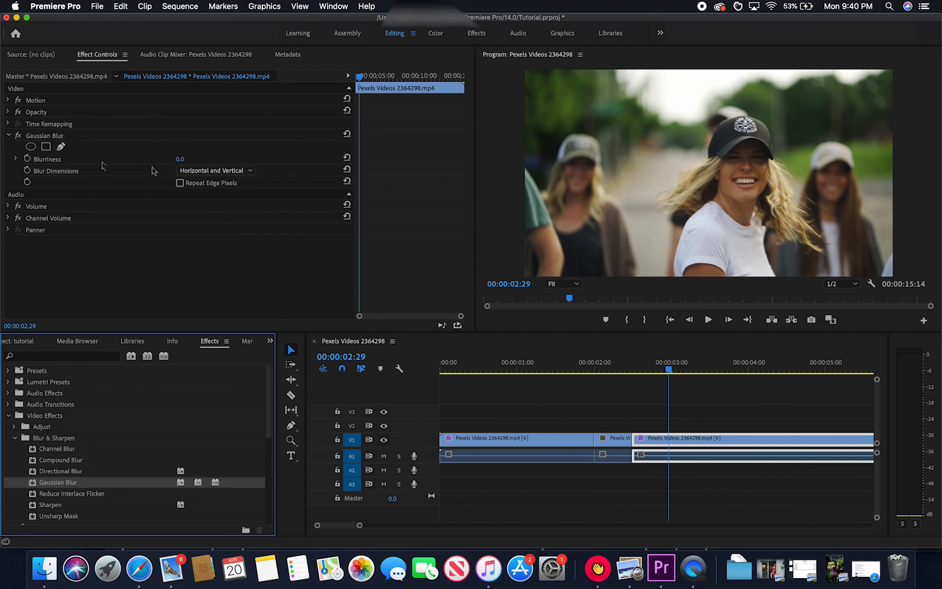
- Set the third segment's Gaussian Blur Blurriness to 99
{"action": "left_click", "coordinate": [180, 161]}
{"action": "type", "text": "99"}
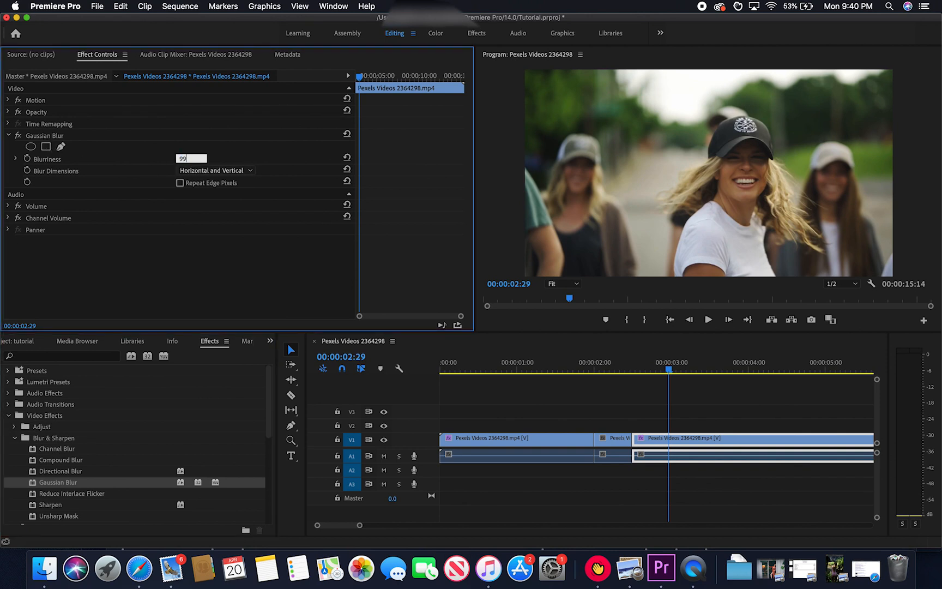
{"action": "key", "text": "Return"}
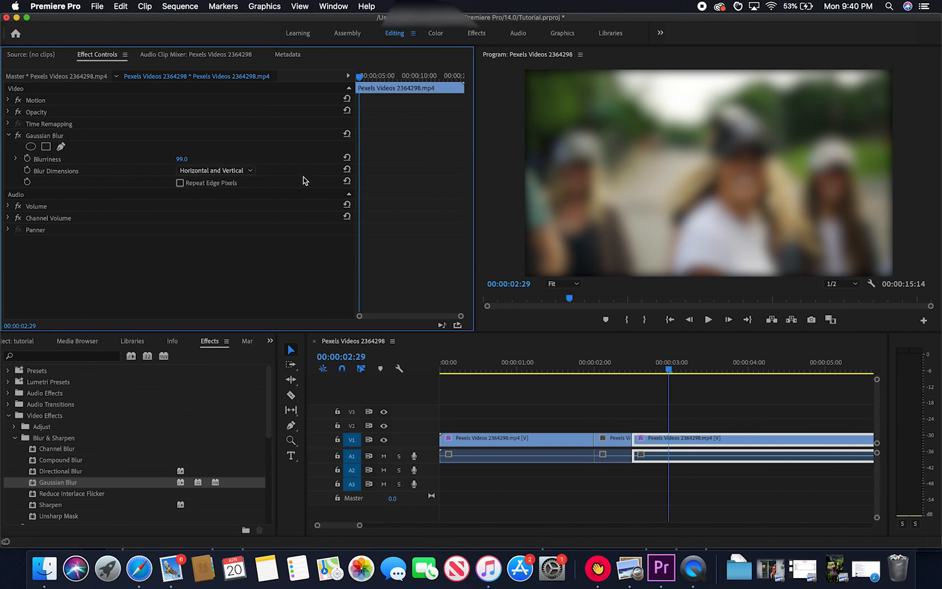
- Add an ellipse mask over the front woman's face and pull its lower edge inward on both sides of the chin
{"action": "left_click", "coordinate": [30, 147]}
{"action": "left_click_drag", "start_coordinate": [693, 185], "coordinate": [729, 178]}
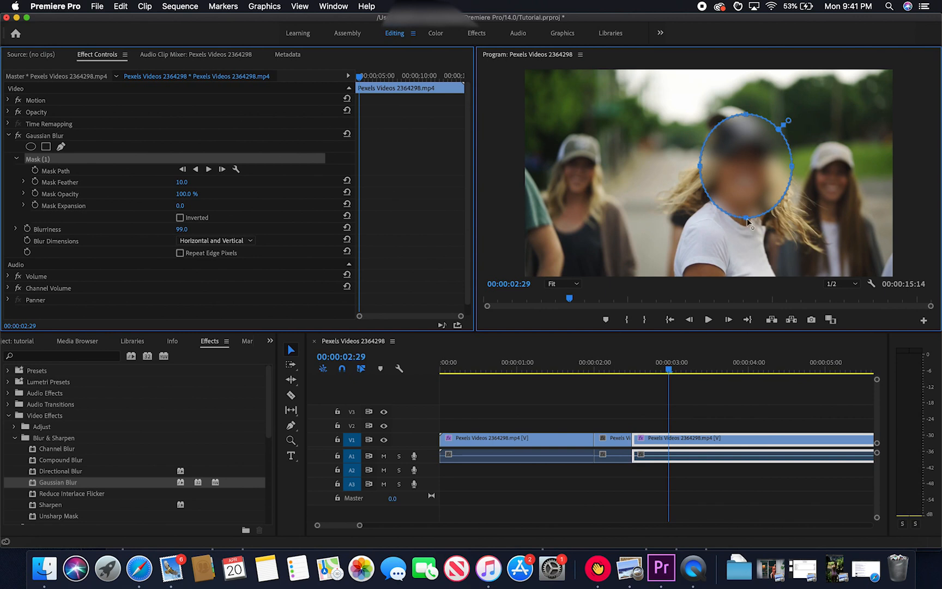
{"action": "left_click_drag", "start_coordinate": [766, 213], "coordinate": [762, 196]}
{"action": "left_click_drag", "start_coordinate": [728, 197], "coordinate": [730, 185]}
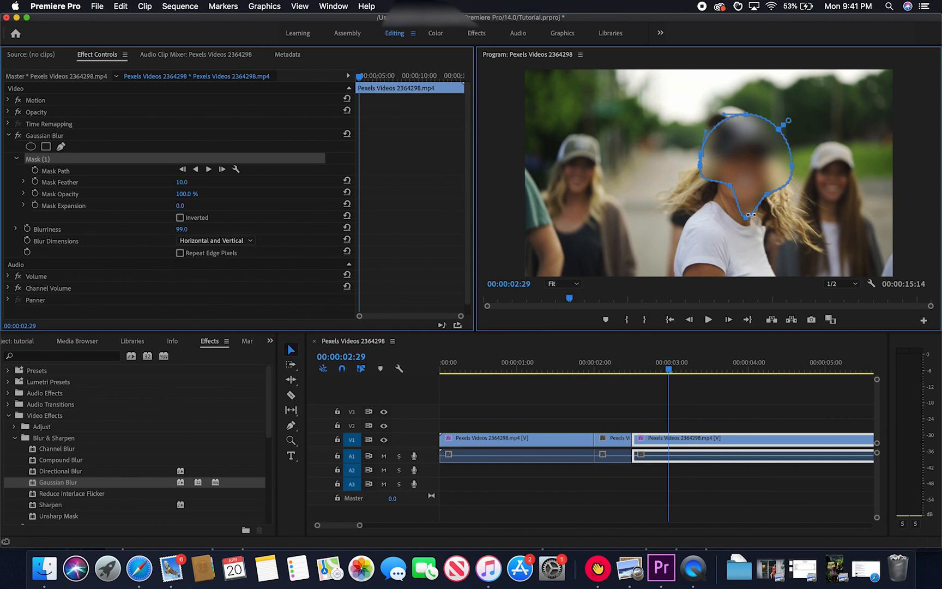
- Adjust the mask's chin point and the points along the cheek facing the rear woman to follow the face
{"action": "left_click_drag", "start_coordinate": [746, 217], "coordinate": [750, 214]}
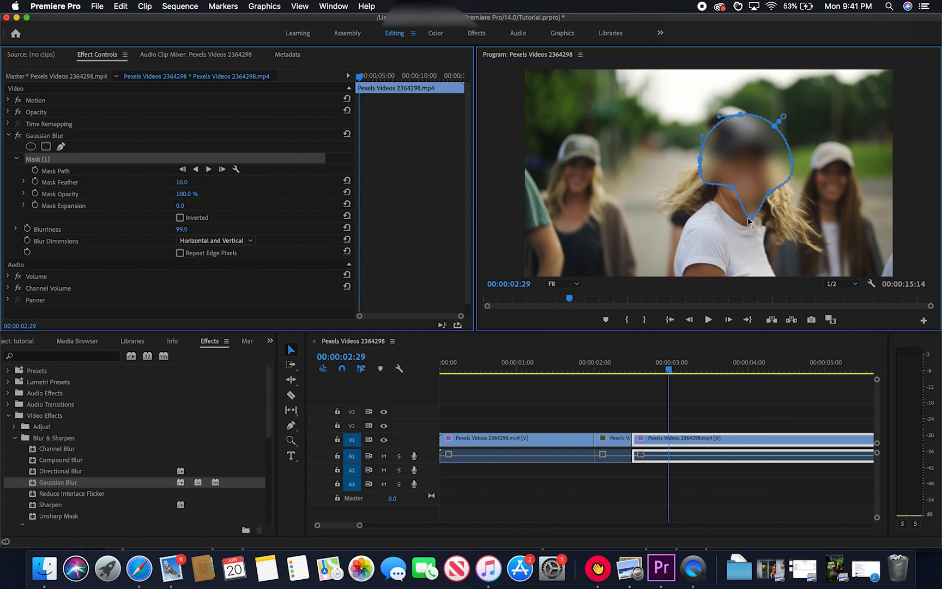
{"action": "left_click", "coordinate": [747, 217]}
{"action": "left_click_drag", "start_coordinate": [751, 215], "coordinate": [780, 185]}
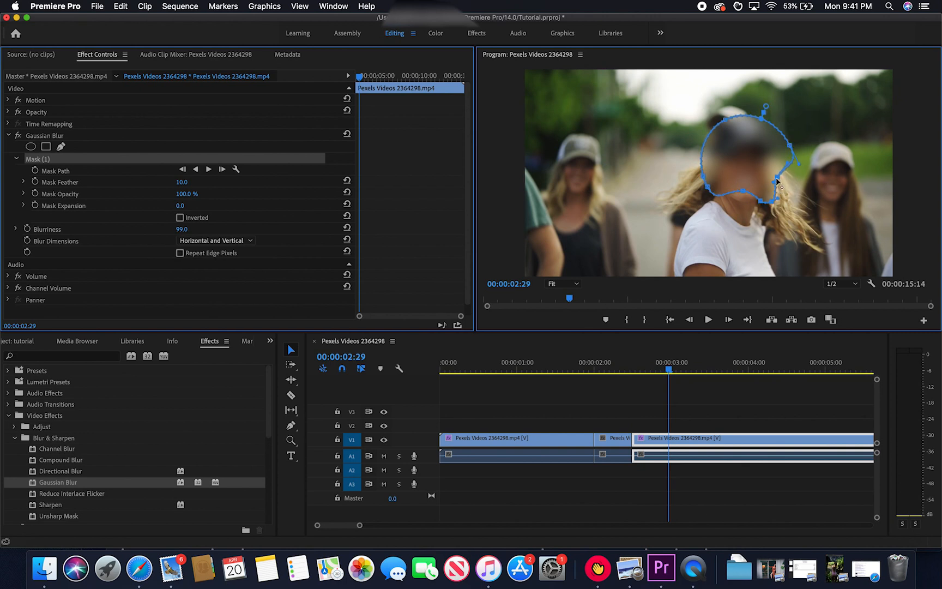
{"action": "left_click_drag", "start_coordinate": [779, 149], "coordinate": [820, 173]}
{"action": "left_click", "coordinate": [799, 152]}
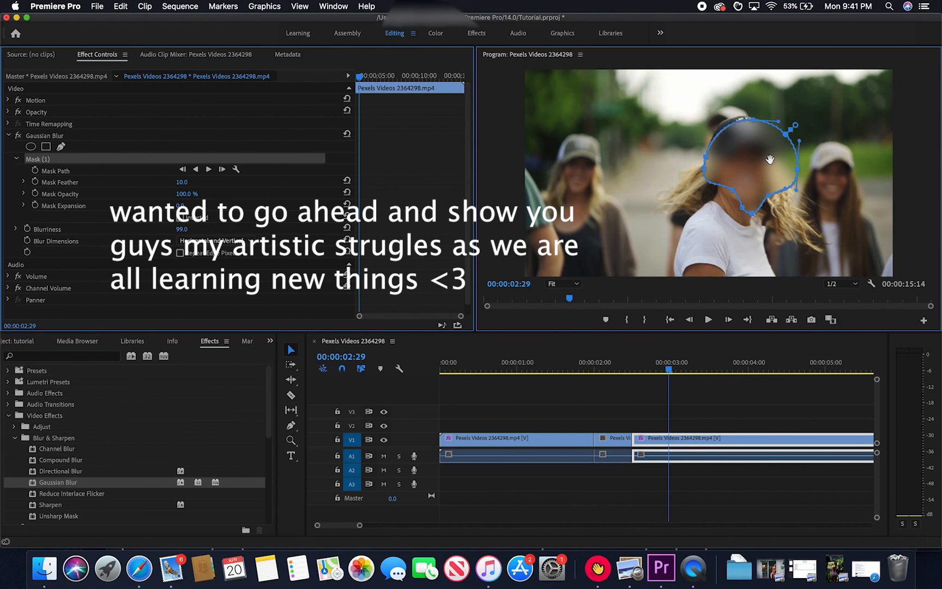
- Shrink the third segment's mask with a Mask Expansion of -79.3 and tighten its outline around the chin
{"action": "left_click_drag", "start_coordinate": [785, 134], "coordinate": [749, 178]}
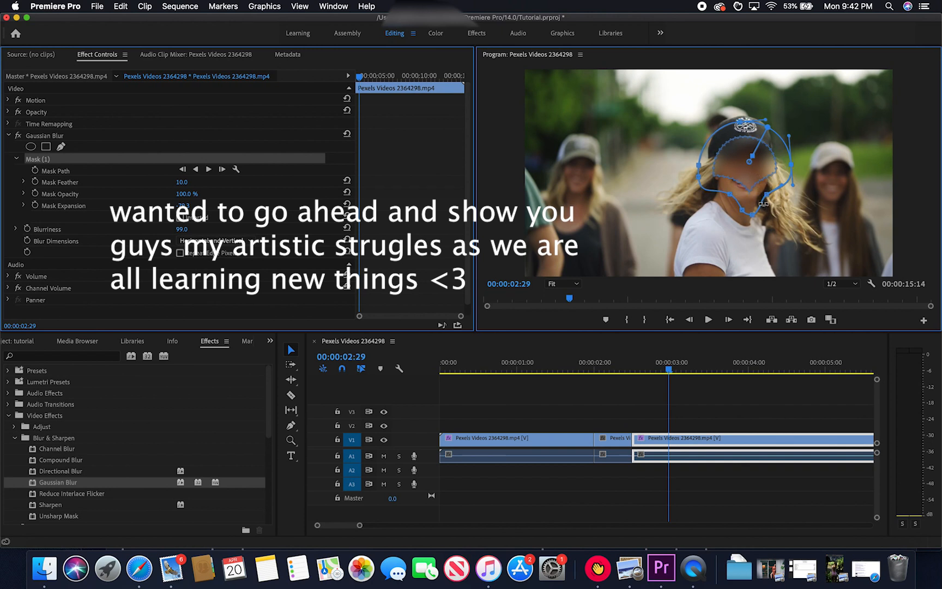
{"action": "left_click_drag", "start_coordinate": [761, 203], "coordinate": [757, 200]}
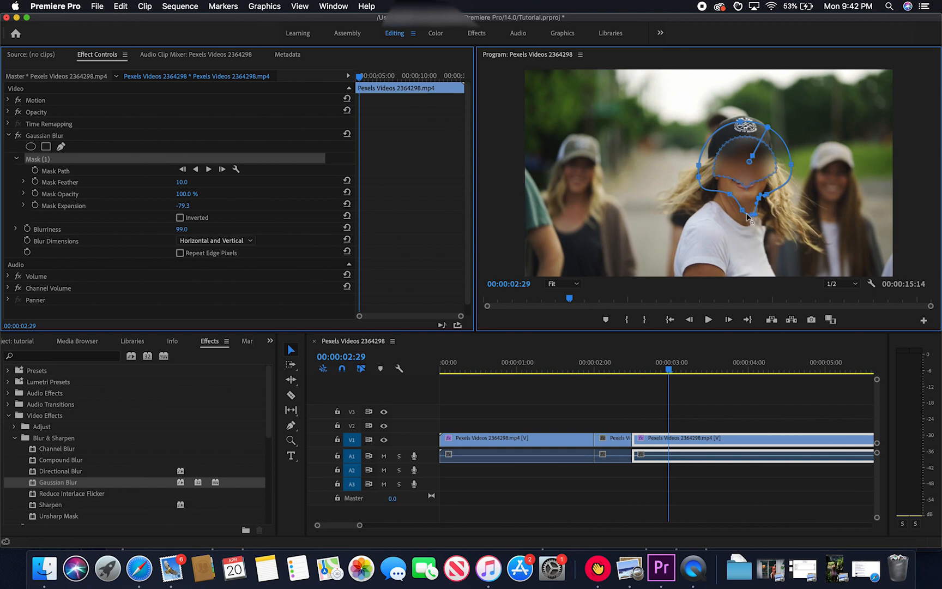
{"action": "left_click_drag", "start_coordinate": [746, 212], "coordinate": [746, 206]}
- Move the mask up over the front woman's upper face and cap, and refine its lower points near the mouth
{"action": "left_click_drag", "start_coordinate": [757, 176], "coordinate": [716, 162]}
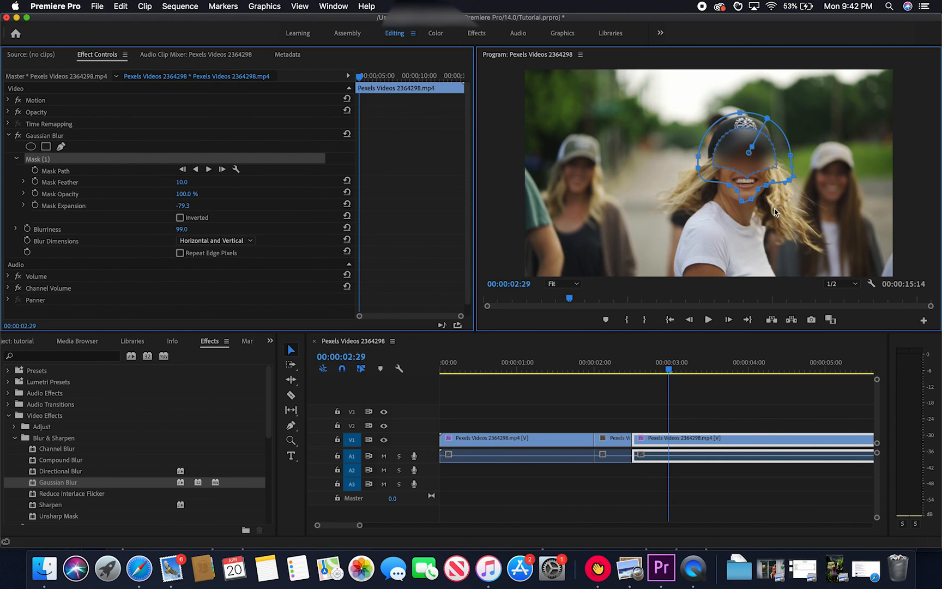
{"action": "left_click_drag", "start_coordinate": [743, 172], "coordinate": [743, 173]}
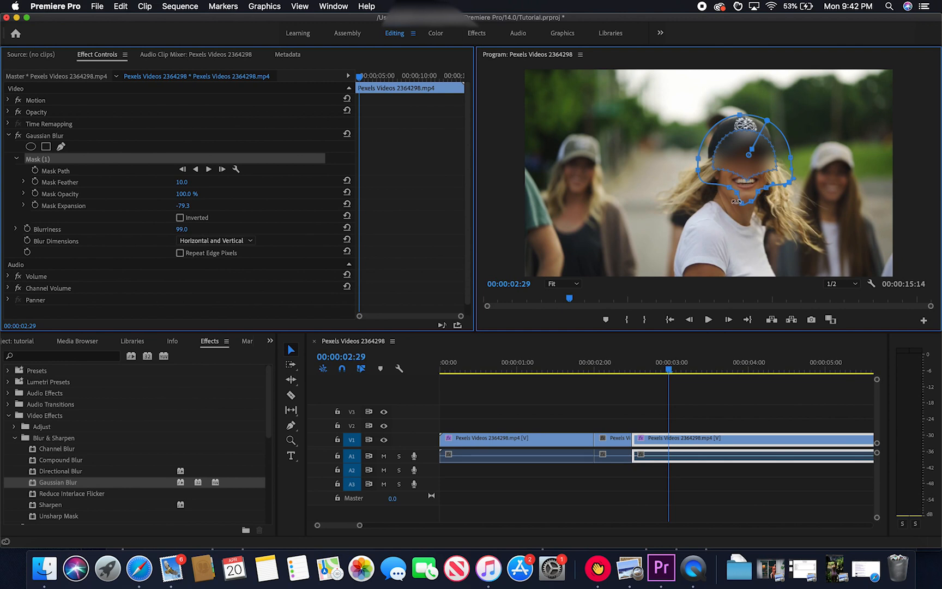
{"action": "left_click_drag", "start_coordinate": [728, 192], "coordinate": [735, 198]}
{"action": "left_click_drag", "start_coordinate": [776, 156], "coordinate": [778, 149]}
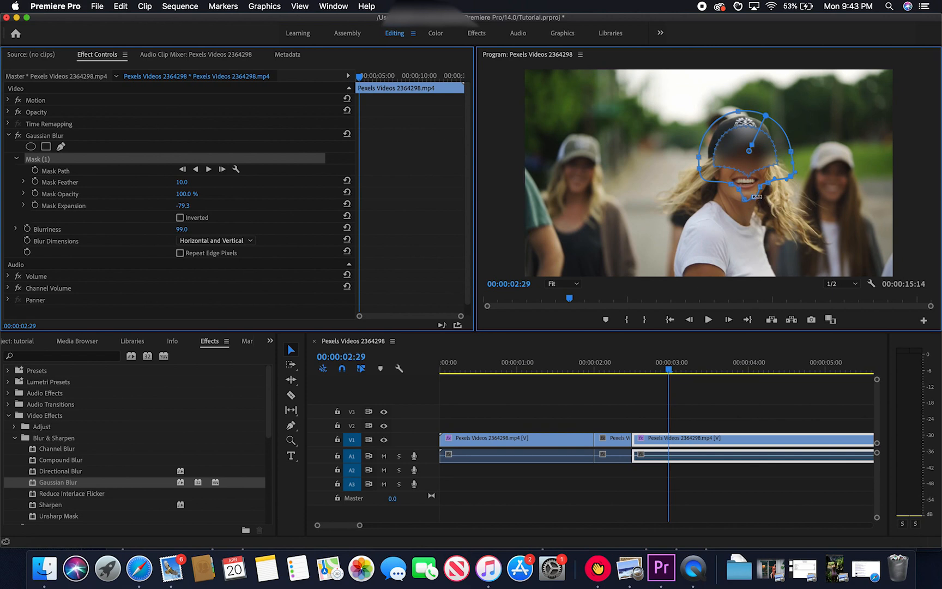
{"action": "left_click_drag", "start_coordinate": [750, 165], "coordinate": [750, 160]}
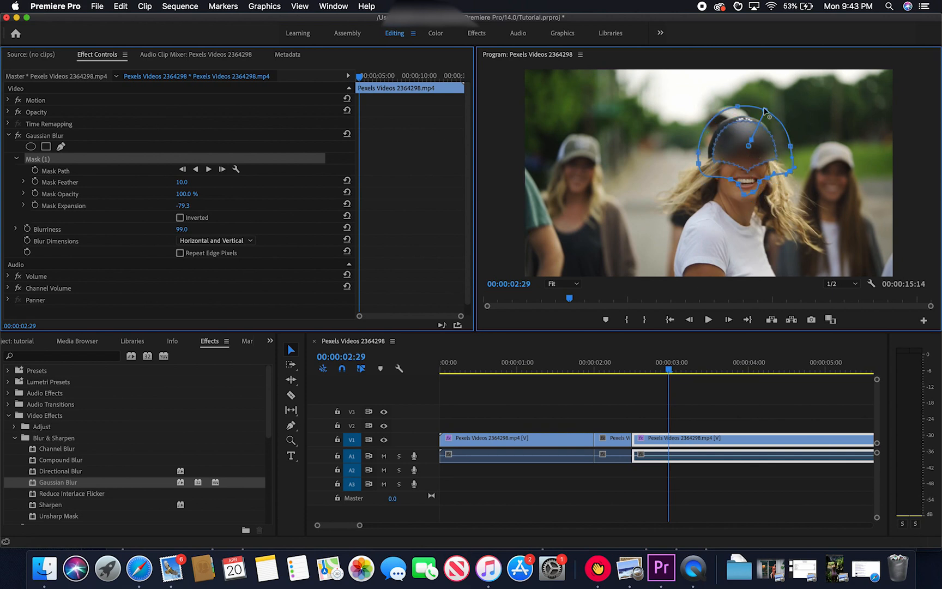
- Reshape the mask's upper curve and both sides around the cap, and adjust its chin points
{"action": "left_click_drag", "start_coordinate": [738, 107], "coordinate": [740, 116]}
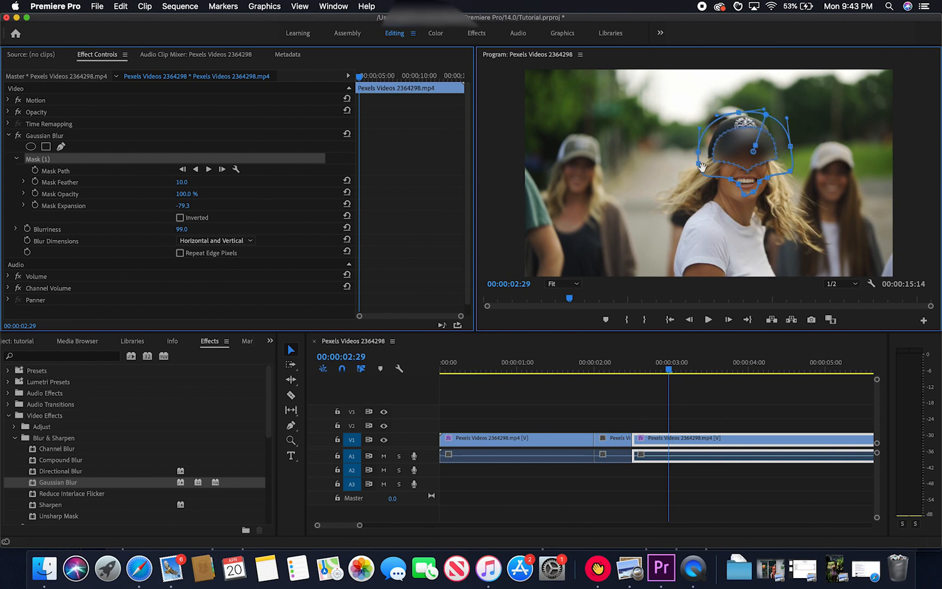
{"action": "left_click_drag", "start_coordinate": [699, 151], "coordinate": [702, 152]}
{"action": "left_click_drag", "start_coordinate": [791, 146], "coordinate": [759, 146]}
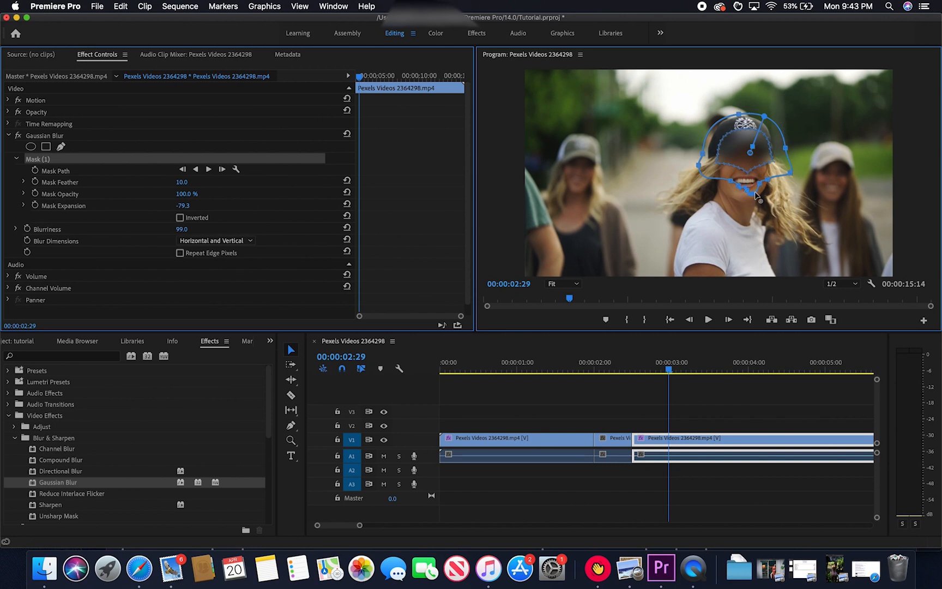
{"action": "left_click_drag", "start_coordinate": [754, 192], "coordinate": [766, 193]}
{"action": "left_click_drag", "start_coordinate": [754, 156], "coordinate": [754, 157]}
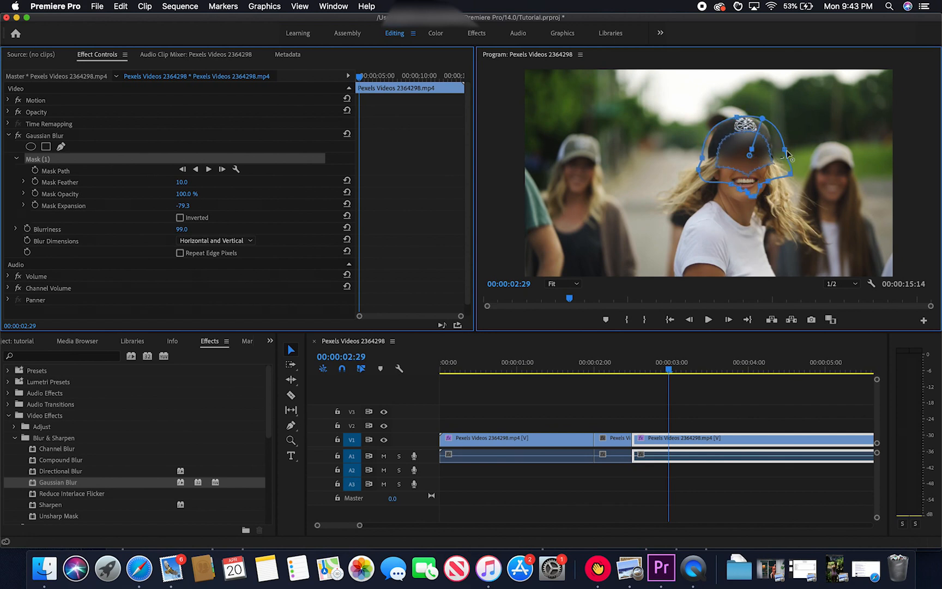
- Fine-tune the mask's side and chin points and shift it slightly to sit on the front woman's face
{"action": "left_click_drag", "start_coordinate": [785, 149], "coordinate": [787, 155]}
{"action": "left_click", "coordinate": [704, 158]}
{"action": "left_click_drag", "start_coordinate": [766, 157], "coordinate": [767, 159]}
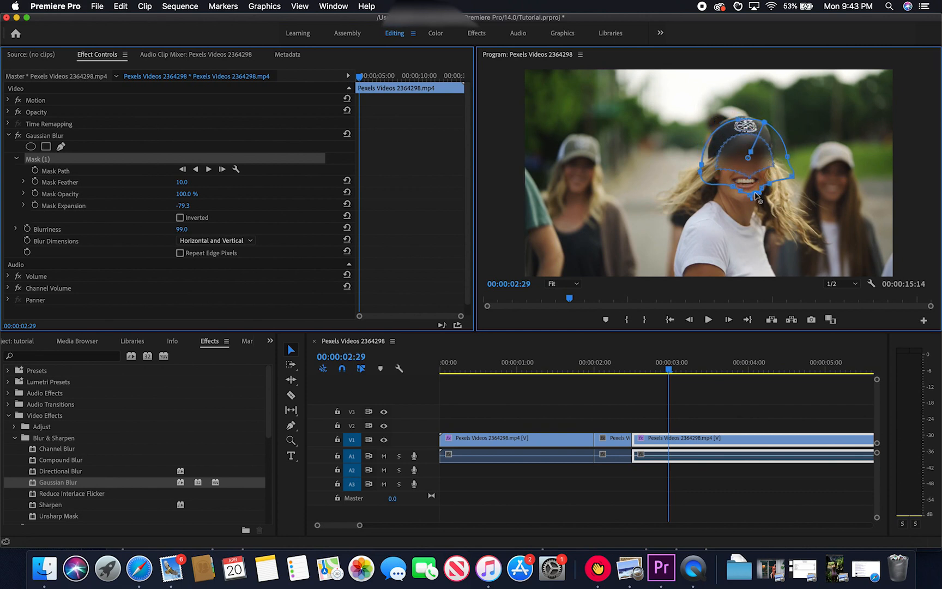
{"action": "left_click_drag", "start_coordinate": [756, 195], "coordinate": [749, 195]}
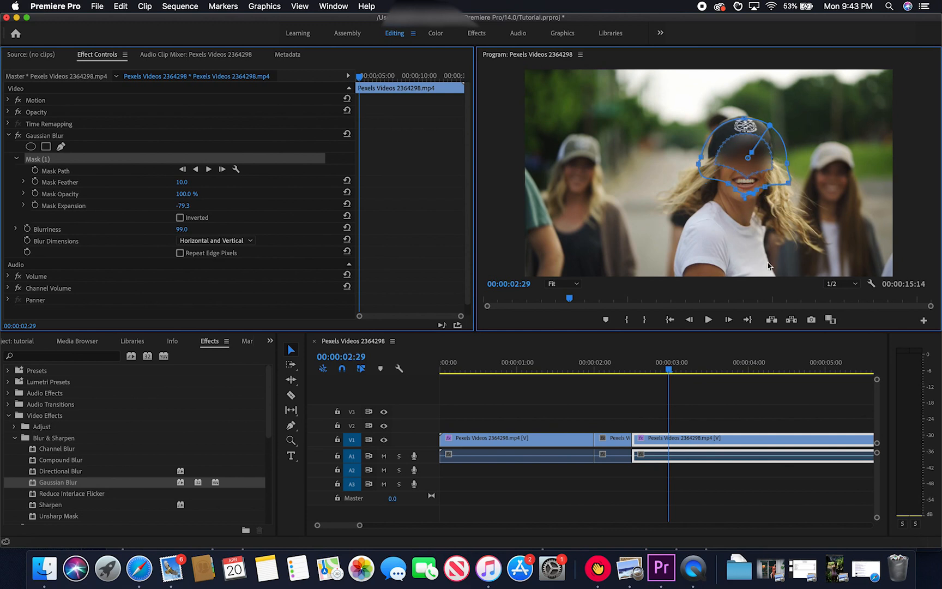
- Reposition the mask over the front woman's face, adjust its left side point, and track it forward through the third segment
{"action": "left_click_drag", "start_coordinate": [761, 166], "coordinate": [764, 169]}
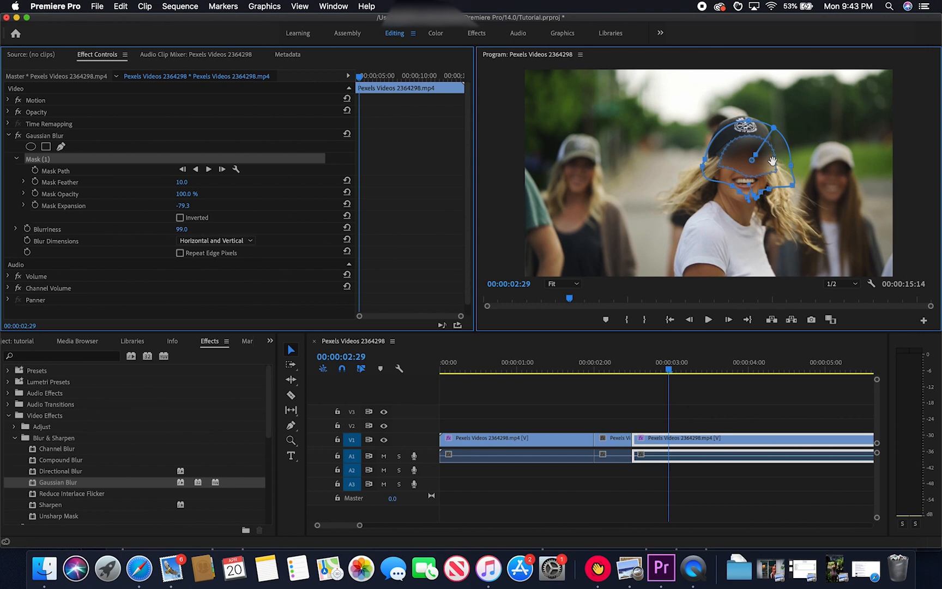
{"action": "left_click_drag", "start_coordinate": [777, 159], "coordinate": [768, 159]}
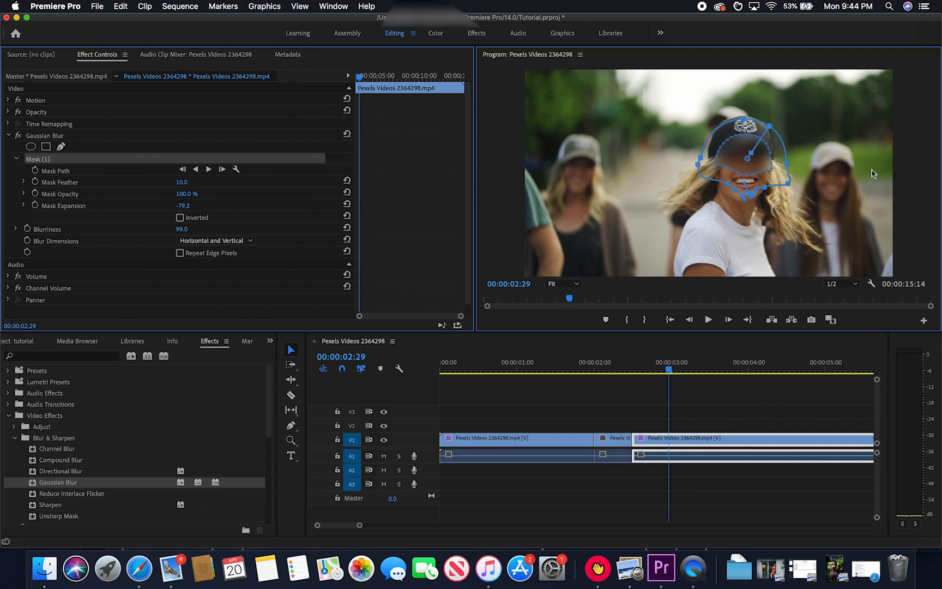
{"action": "left_click_drag", "start_coordinate": [696, 158], "coordinate": [698, 165]}
{"action": "left_click", "coordinate": [208, 170]}
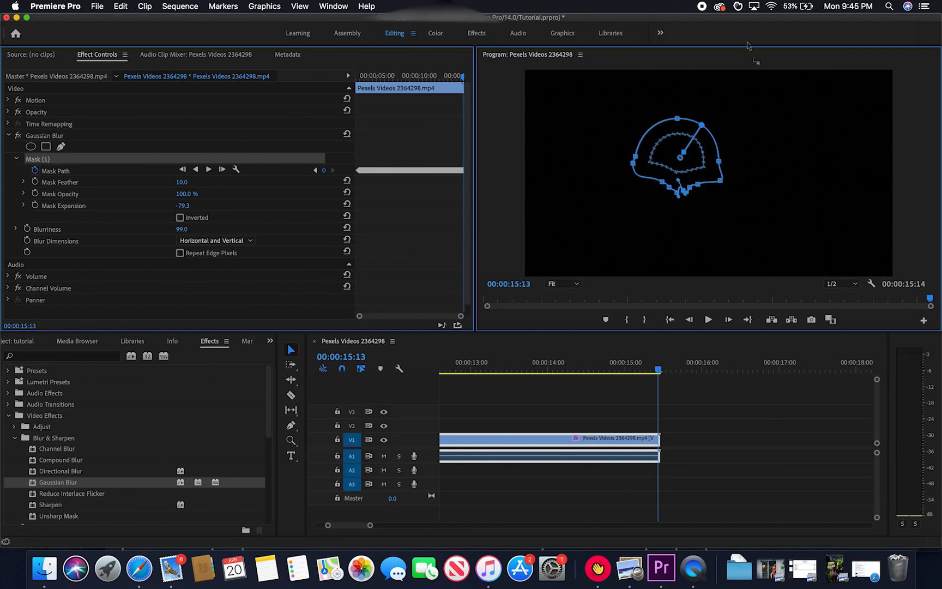
- Play the sequence from its beginning to review the tracked face blur across all segments
{"action": "left_click_drag", "start_coordinate": [660, 374], "coordinate": [349, 389]}
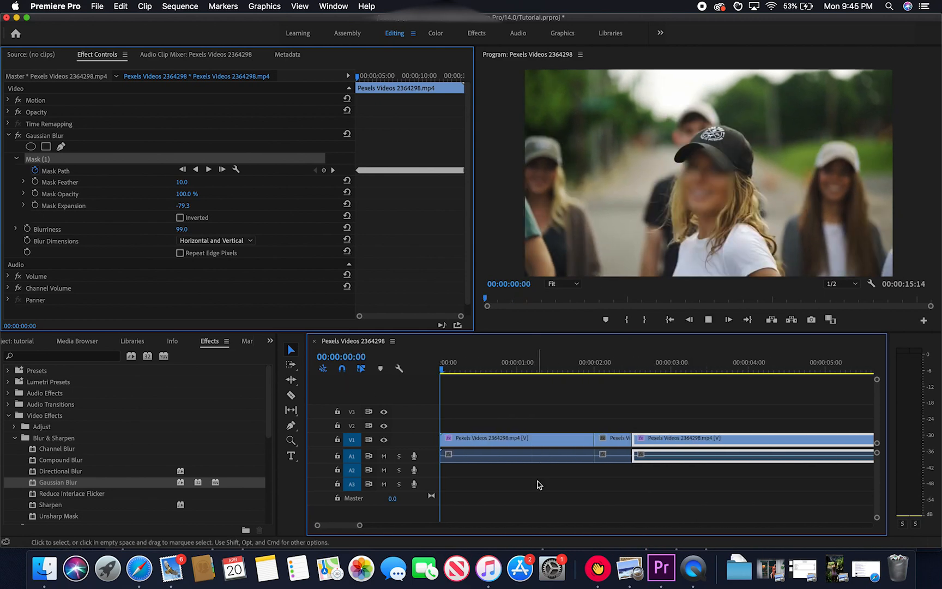
{"action": "key", "text": "space"}
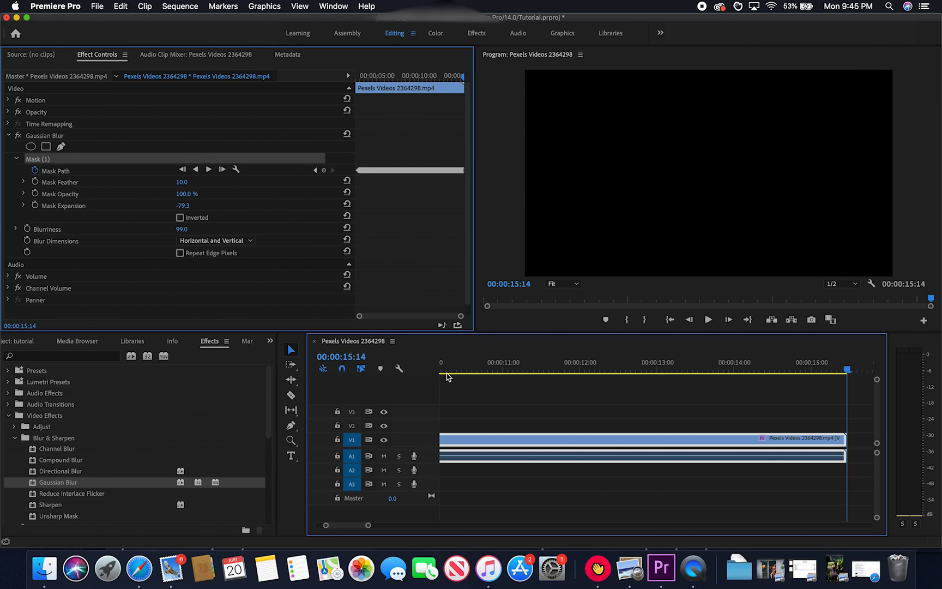
{"action": "scroll", "coordinate": [468, 419], "scroll_direction": "left", "scroll_amount": 2}
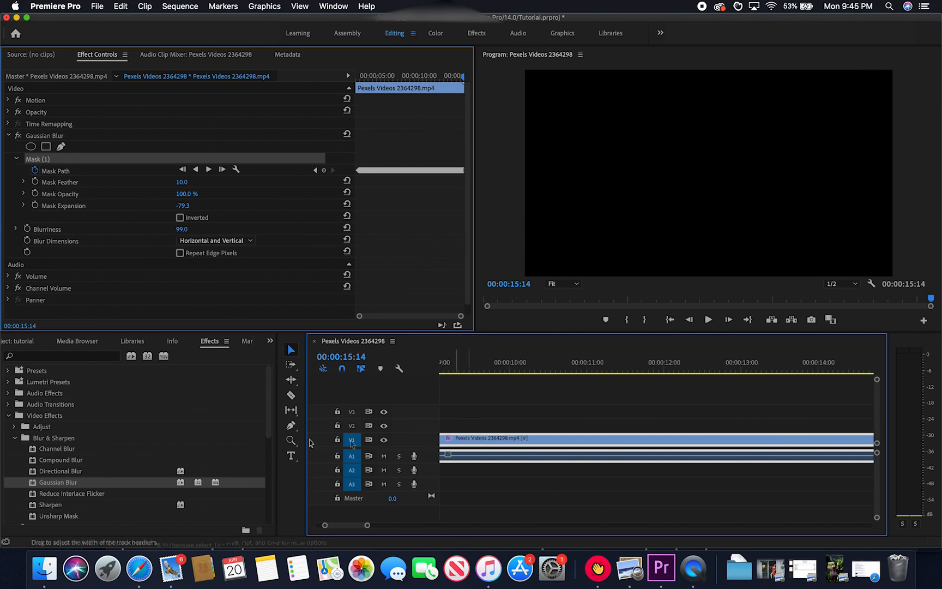
- Examine the Transition effects in Video Effects, including Linear Wipe and Block Dissolve, alongside the segment cuts in the sequence
{"action": "scroll", "coordinate": [186, 401], "scroll_direction": "down", "scroll_amount": 5}
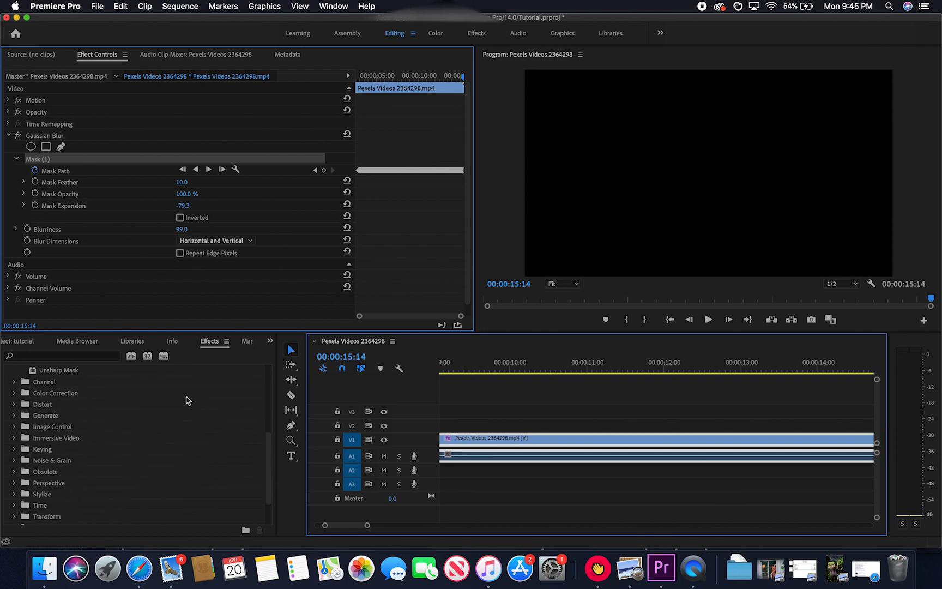
{"action": "scroll", "coordinate": [186, 401], "scroll_direction": "down", "scroll_amount": 4}
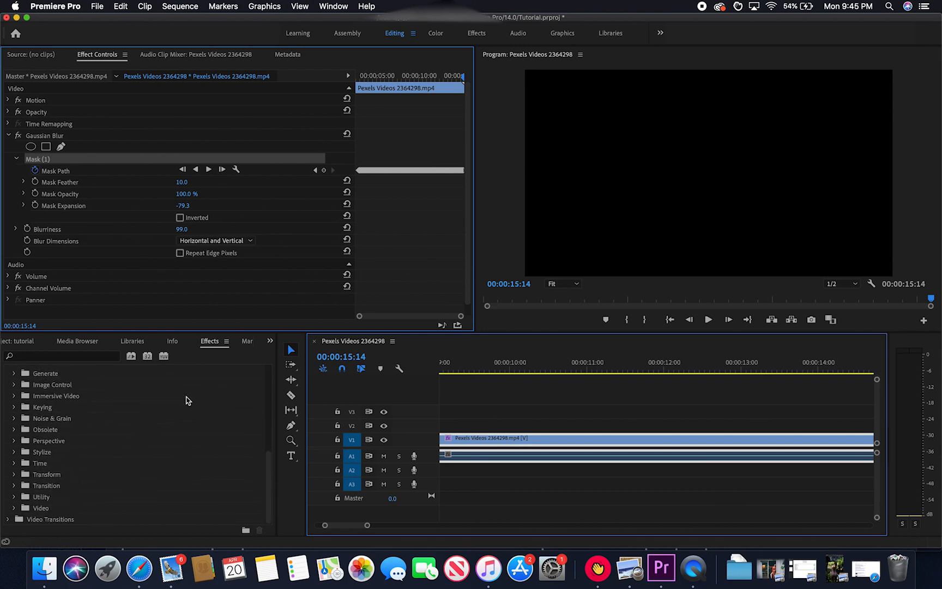
{"action": "left_click", "coordinate": [51, 488]}
{"action": "double_click", "coordinate": [46, 486]}
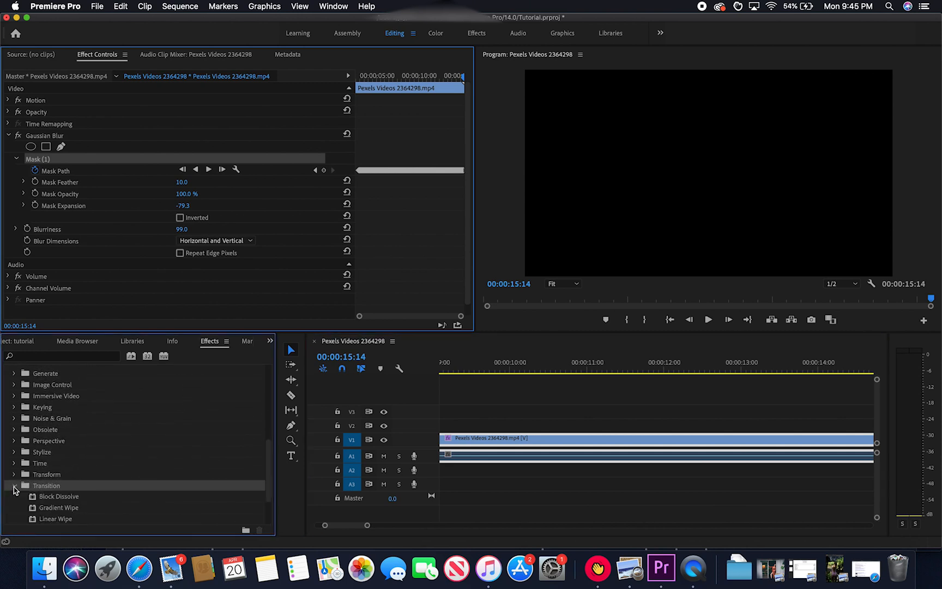
{"action": "scroll", "coordinate": [114, 481], "scroll_direction": "down", "scroll_amount": 3}
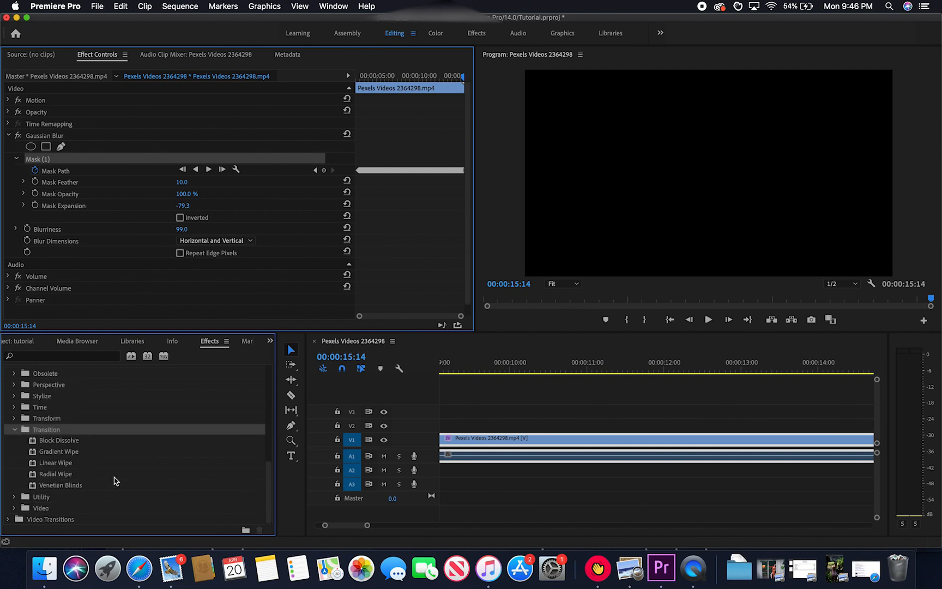
{"action": "scroll", "coordinate": [491, 441], "scroll_direction": "left", "scroll_amount": 10}
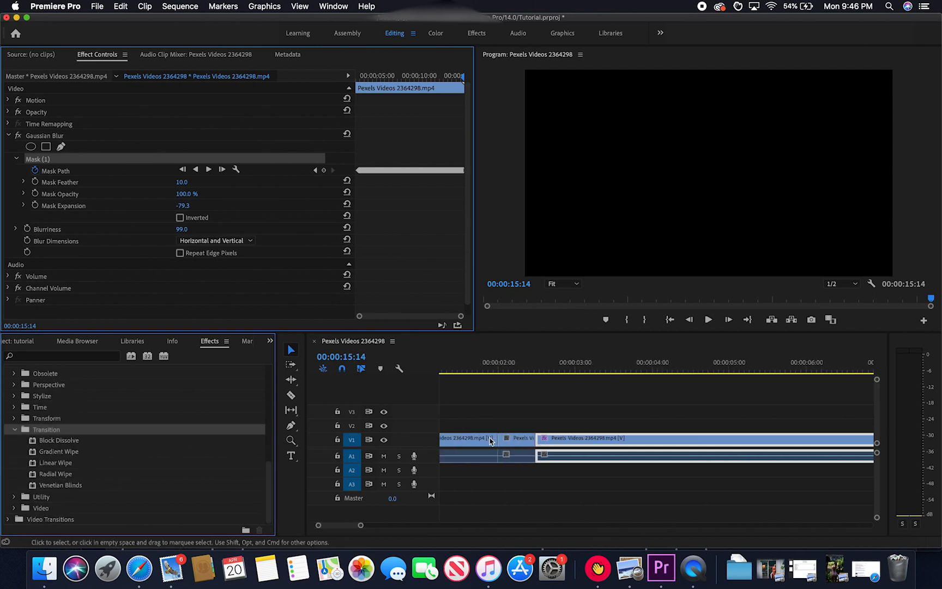
{"action": "scroll", "coordinate": [490, 441], "scroll_direction": "left", "scroll_amount": 3}
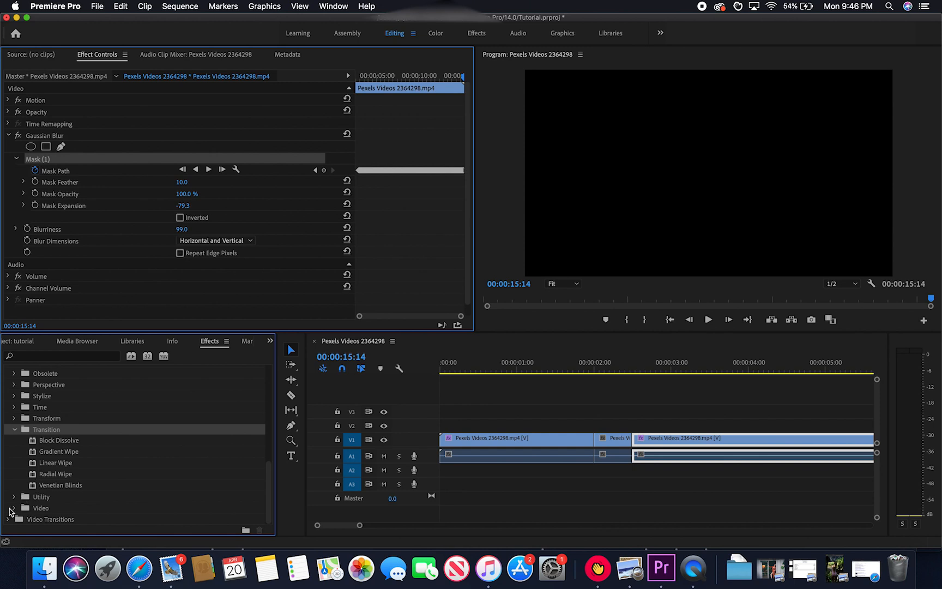
{"action": "left_click", "coordinate": [69, 464]}
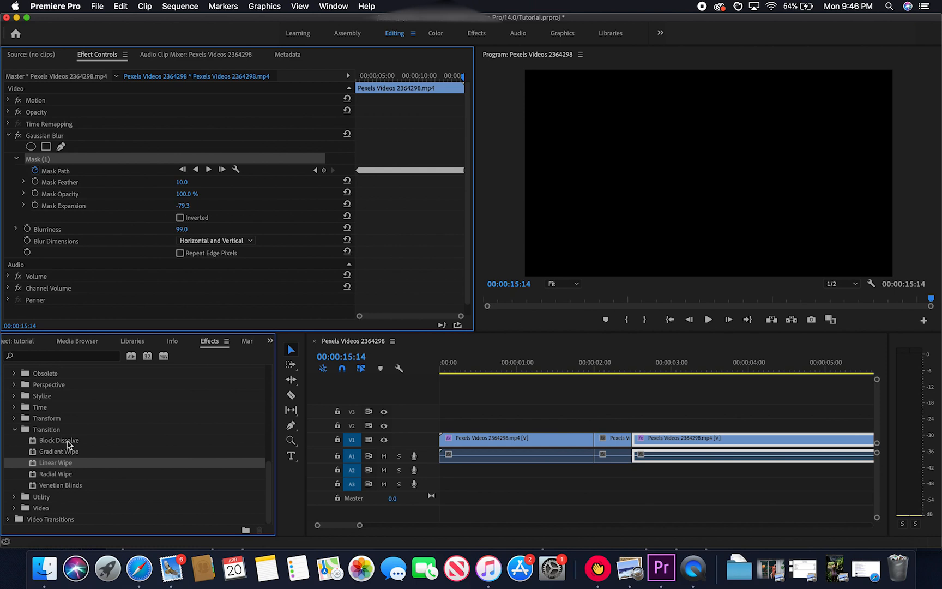
{"action": "left_click", "coordinate": [70, 441]}
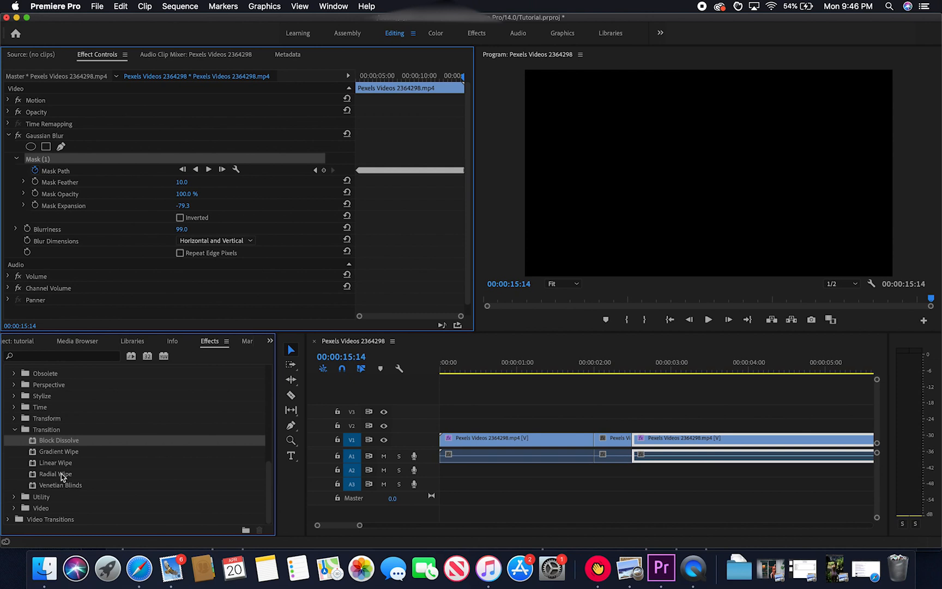
{"action": "scroll", "coordinate": [63, 477], "scroll_direction": "up", "scroll_amount": 1}
{"action": "scroll", "coordinate": [63, 477], "scroll_direction": "up", "scroll_amount": 2}
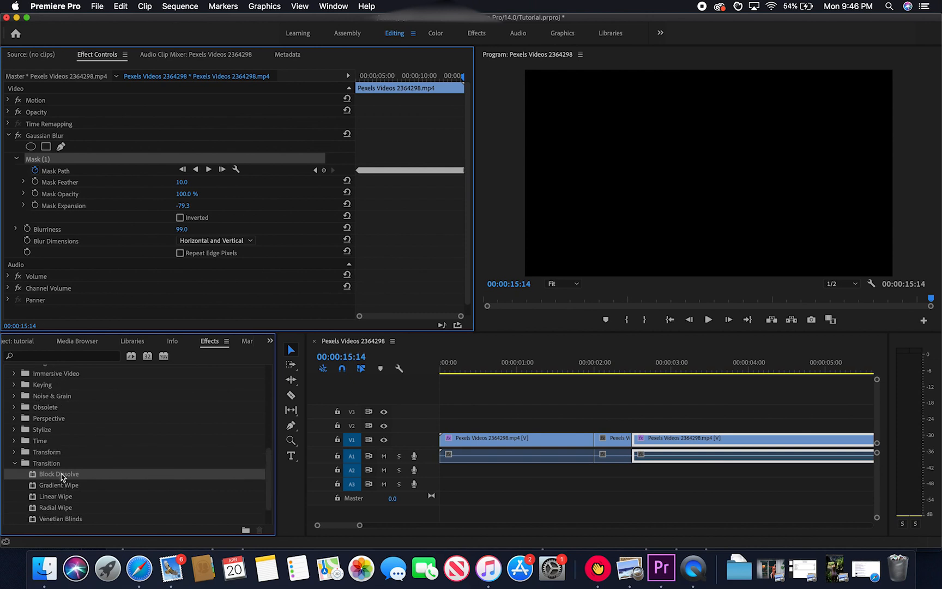